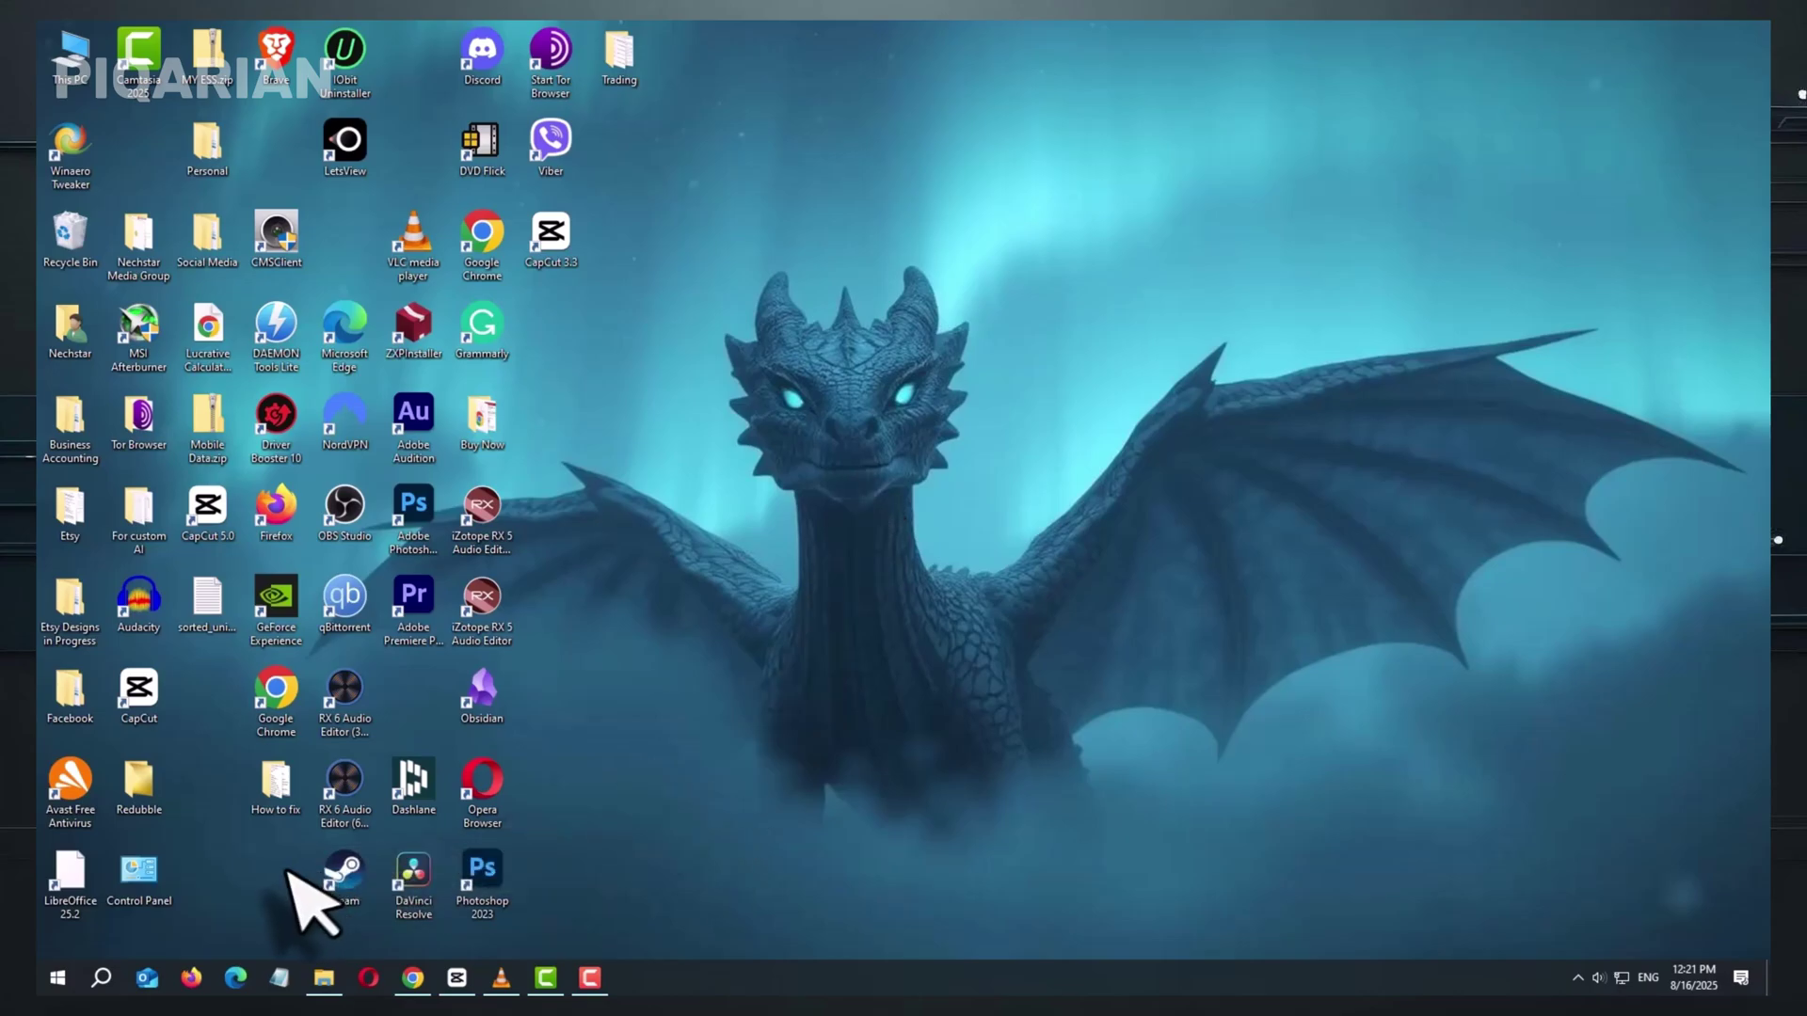
# Launch Windows Settings from the Start menu and open the Ease of Access category
pyautogui.click(58, 981)
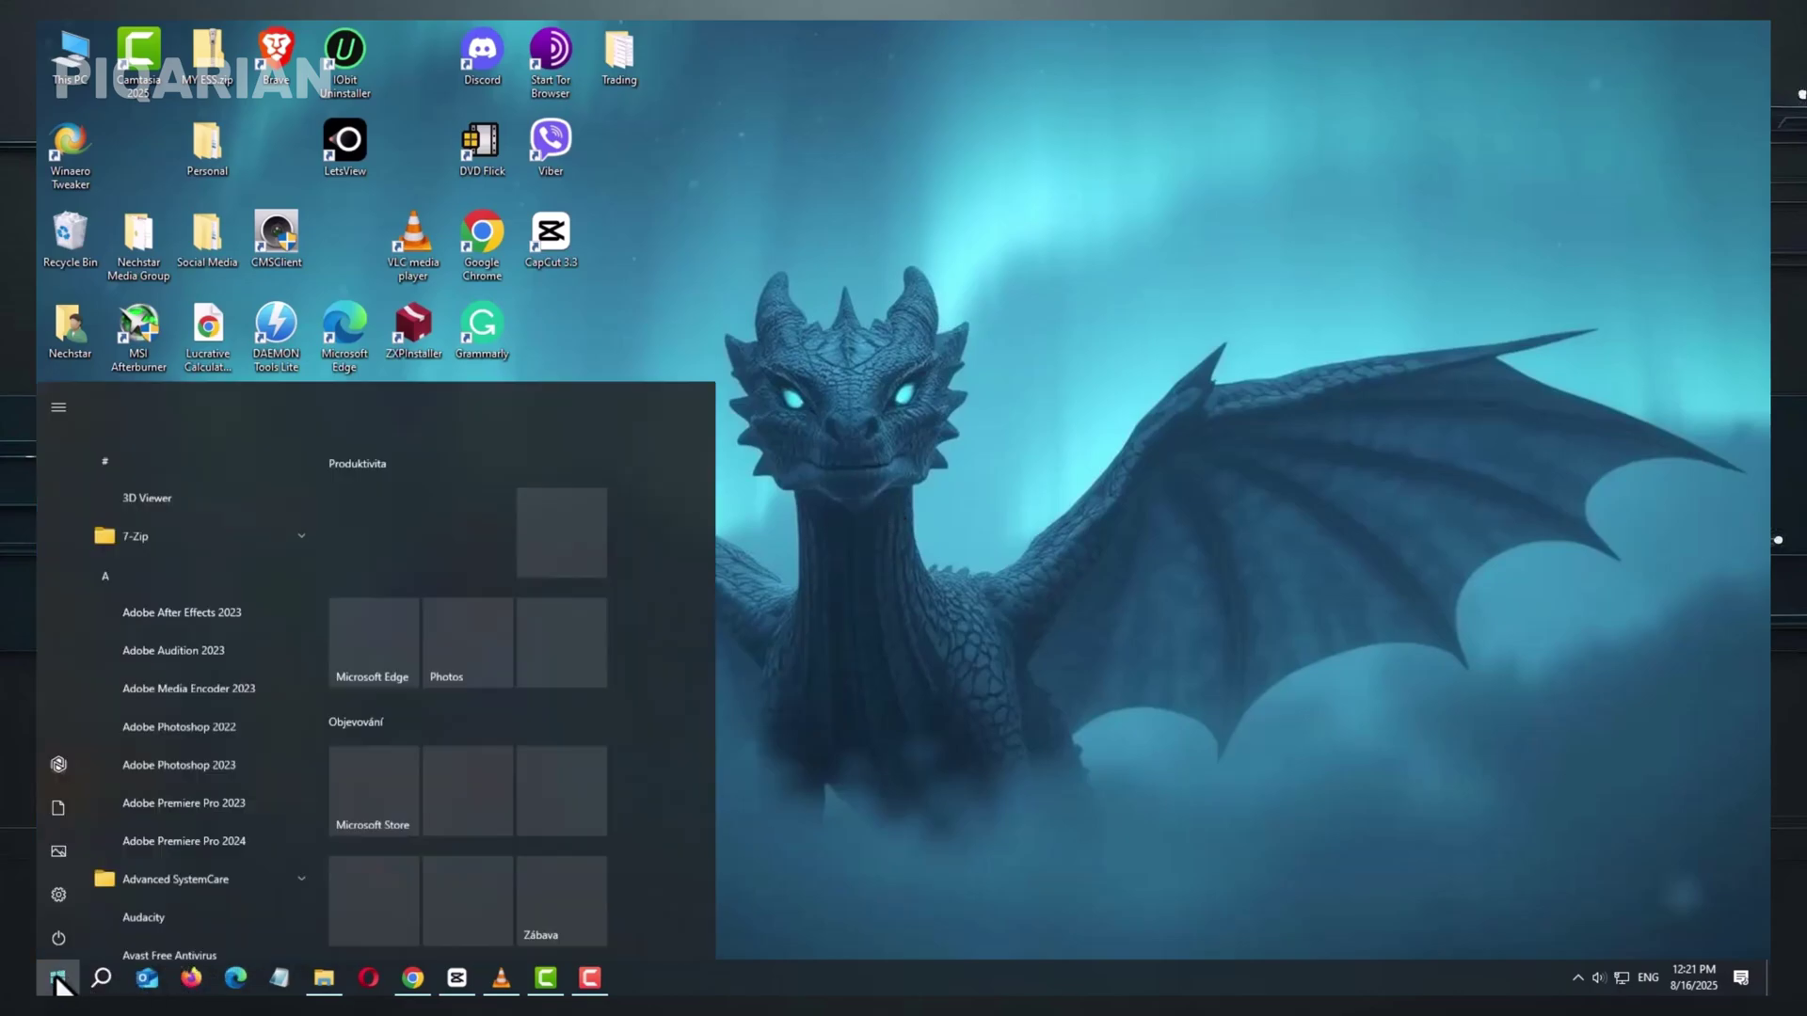
pyautogui.click(59, 900)
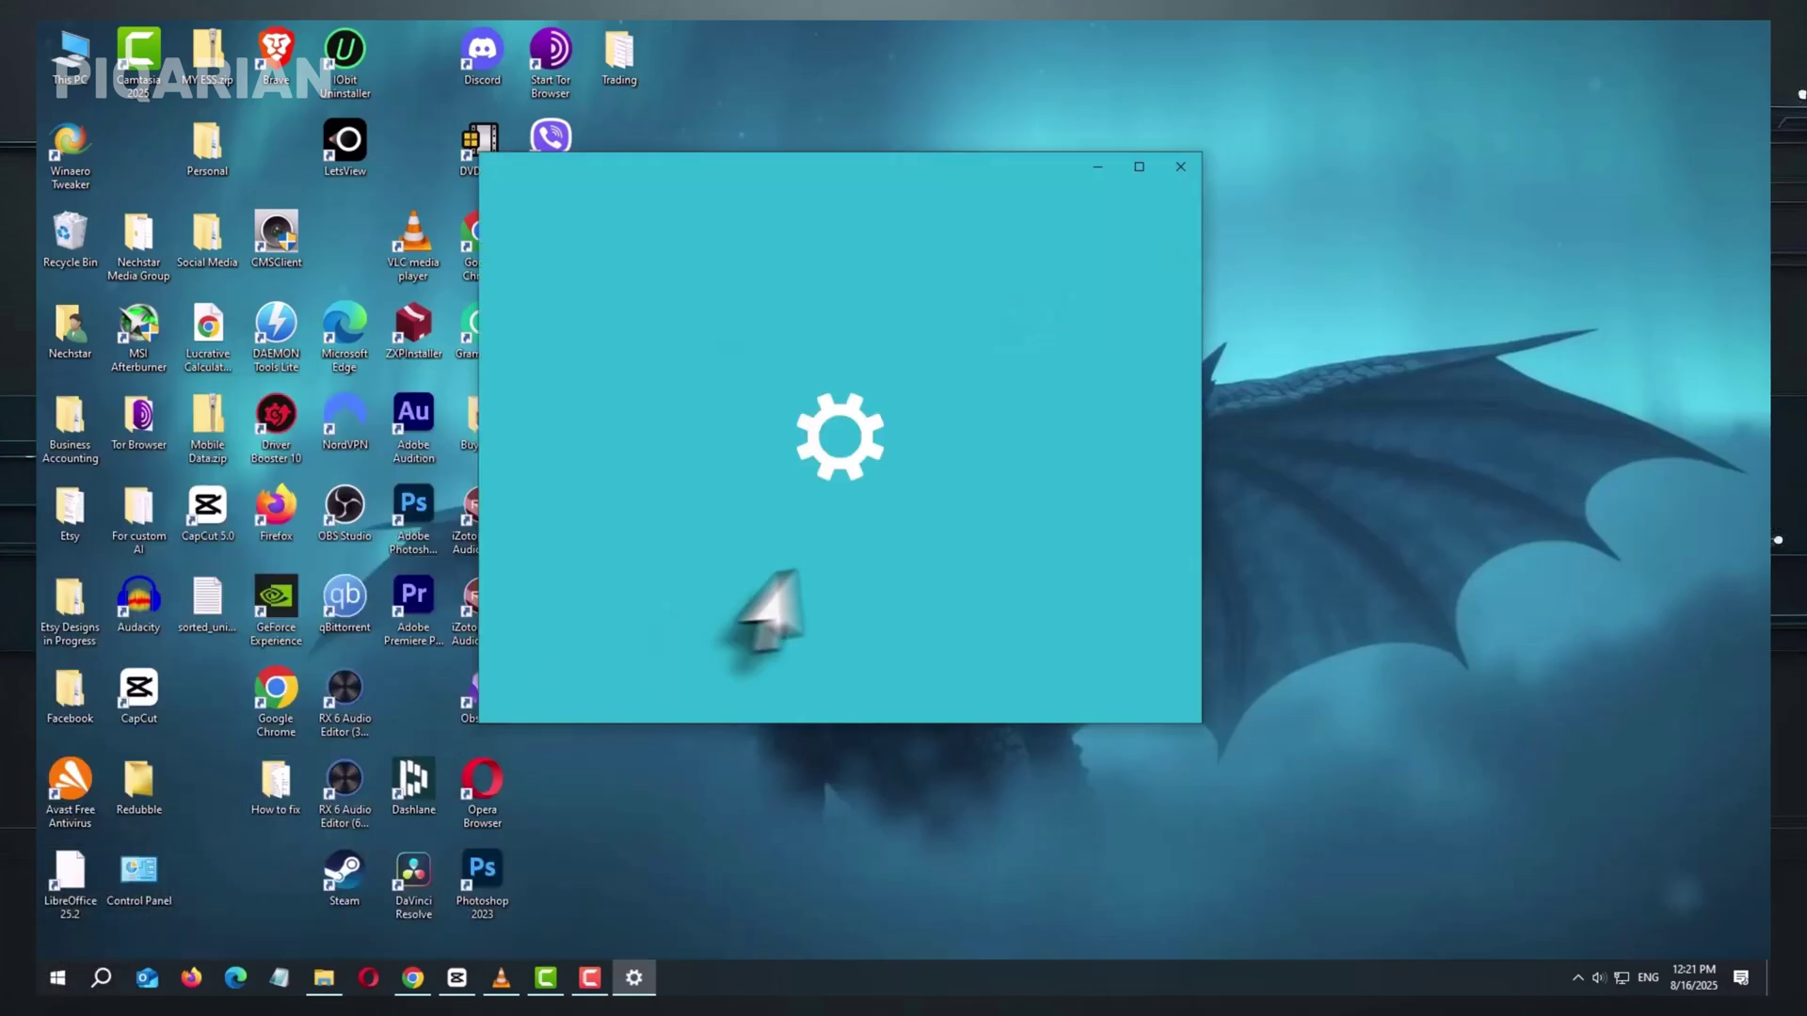
pyautogui.scroll(-2, 1003, 523)
pyautogui.scroll(-3, 999, 508)
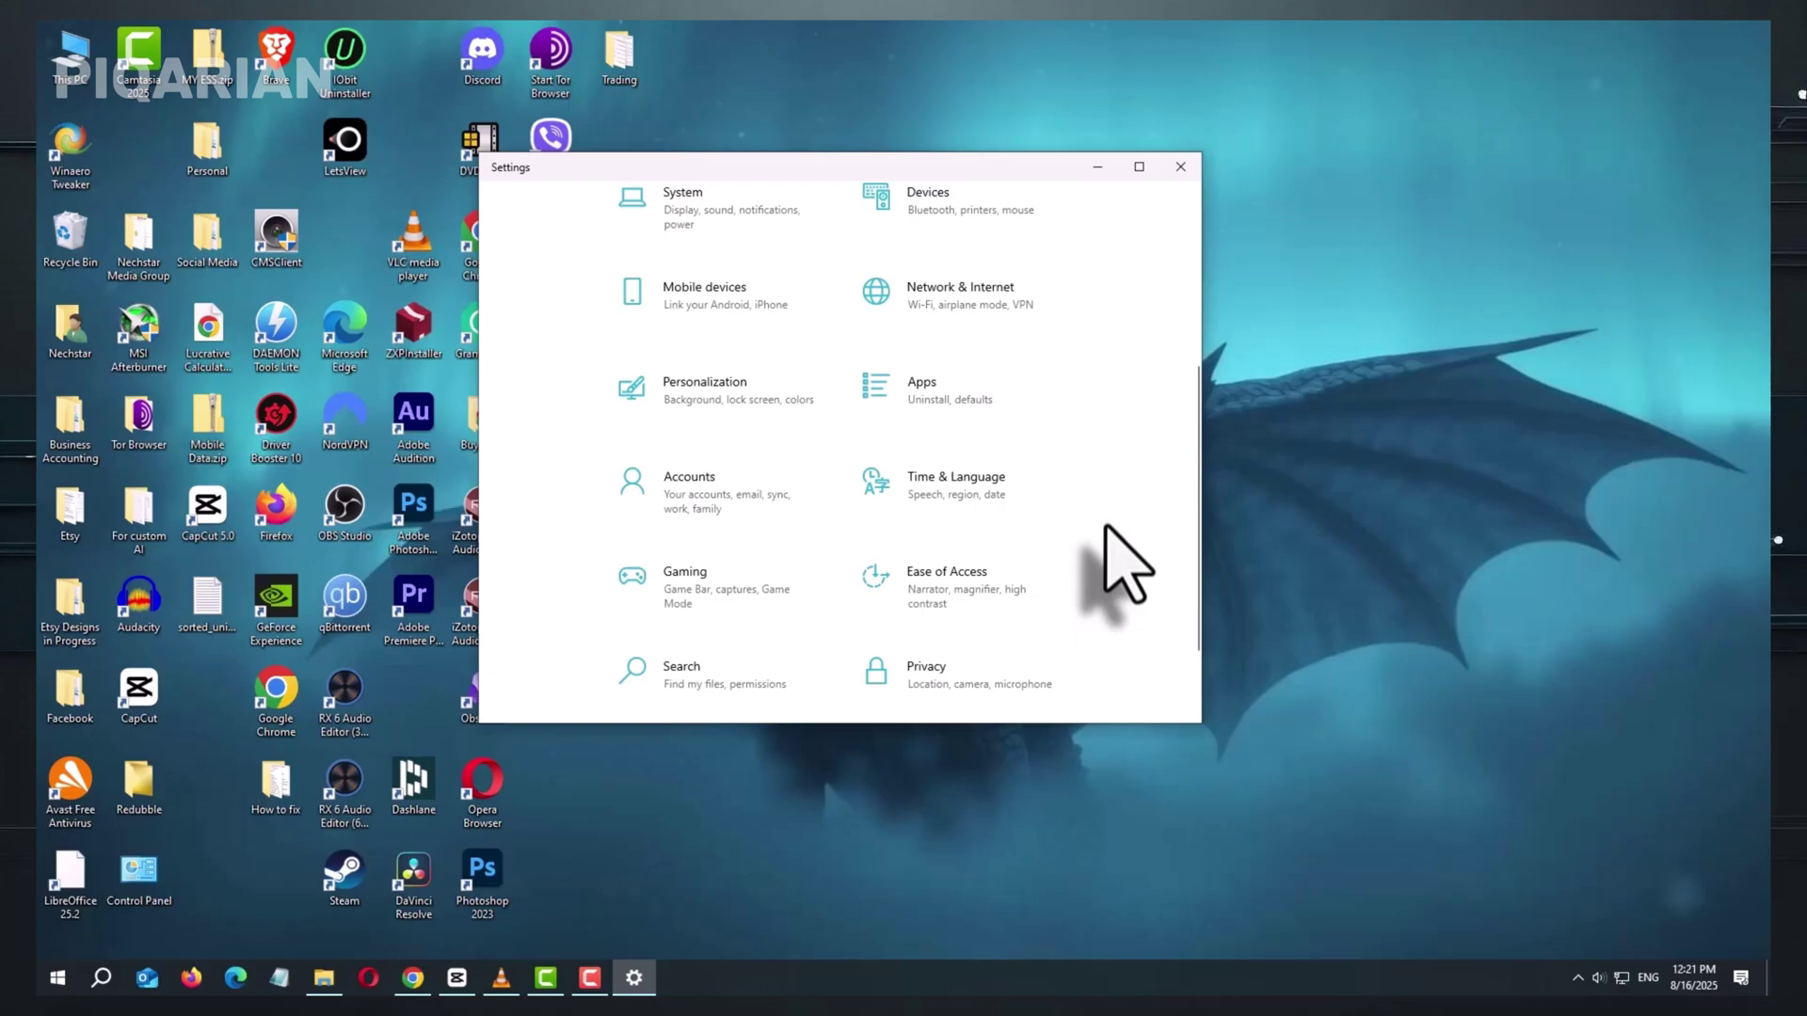
pyautogui.click(971, 599)
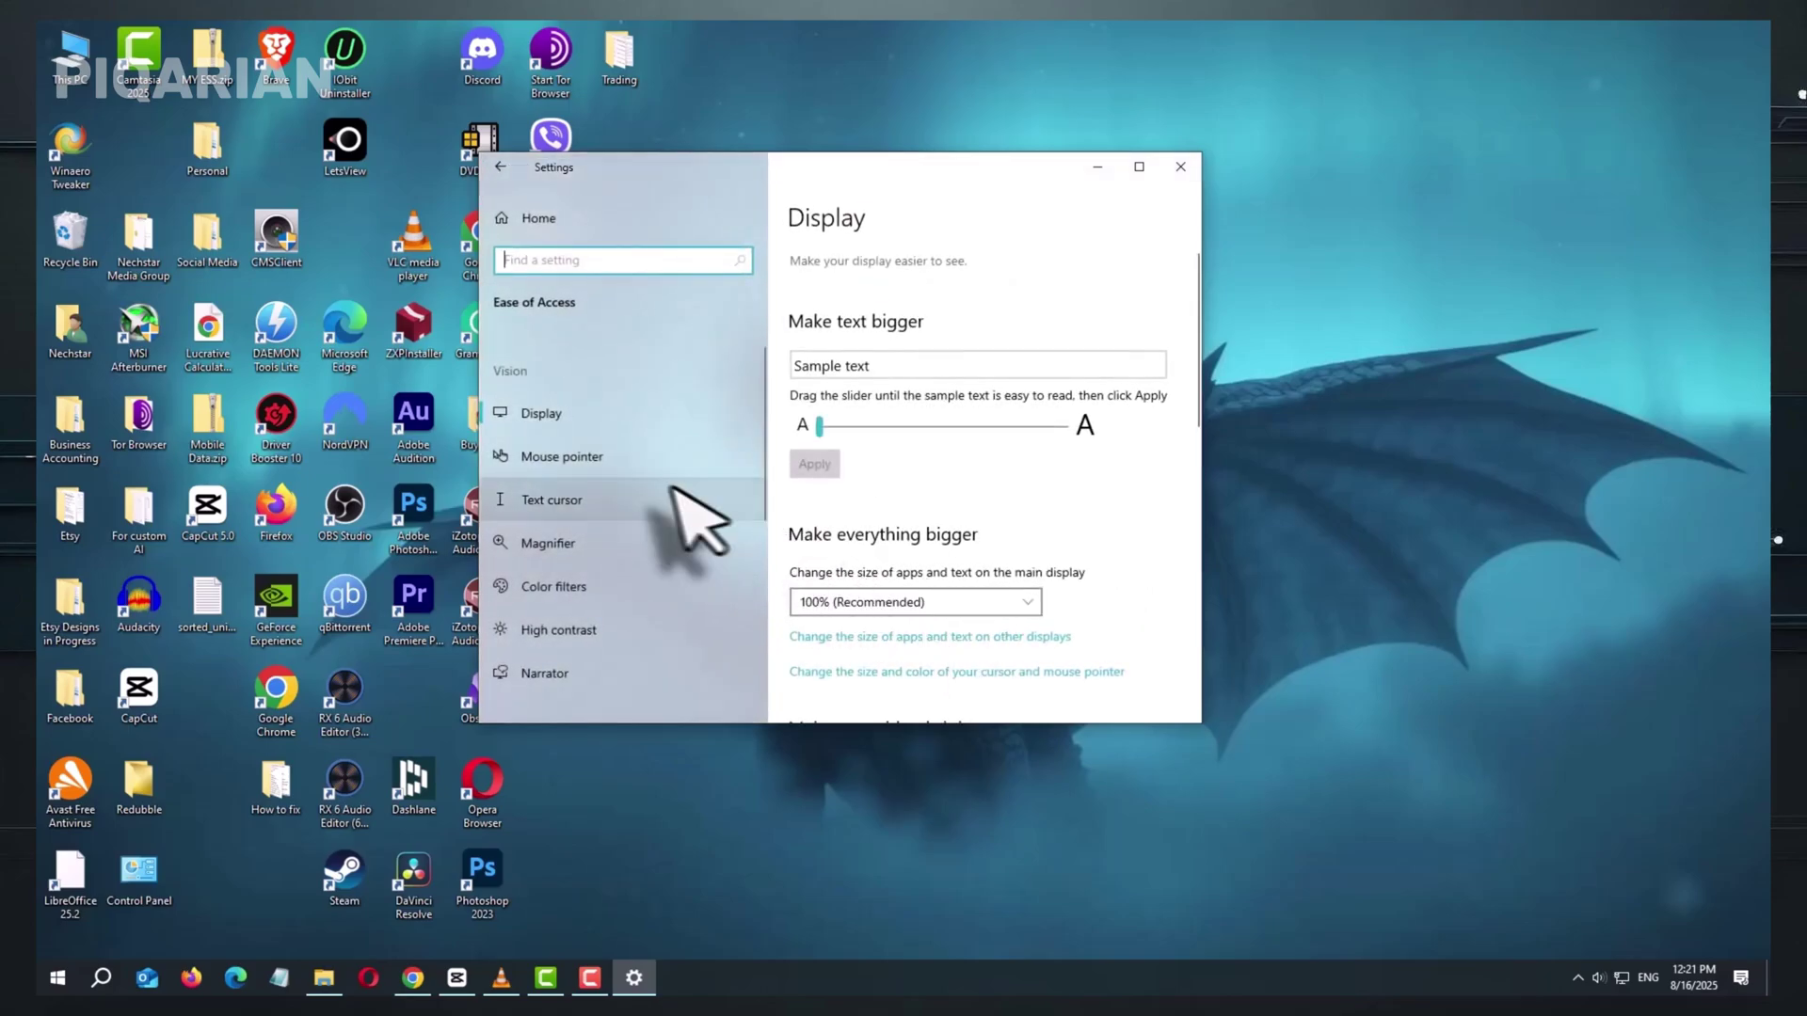
pyautogui.scroll(-5, 626, 513)
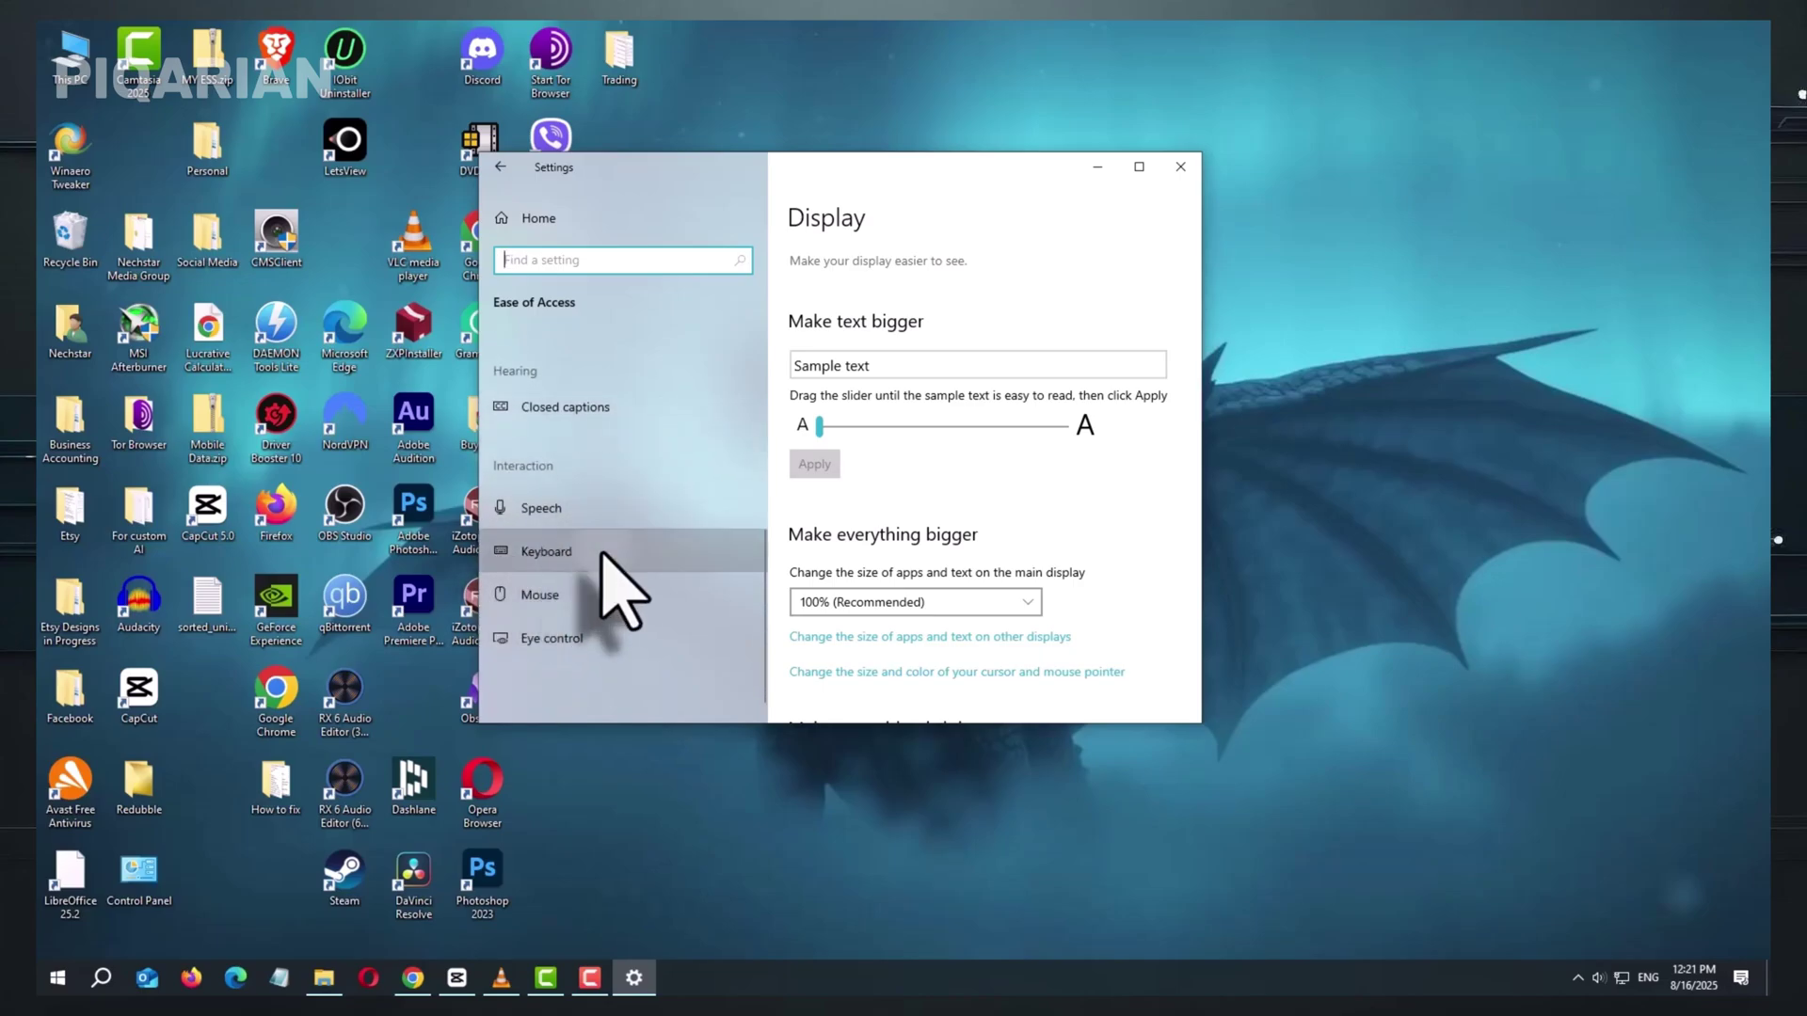
# On the Keyboard page, verify Sticky Keys, Toggle Keys and Filter Keys are all Off
pyautogui.click(607, 561)
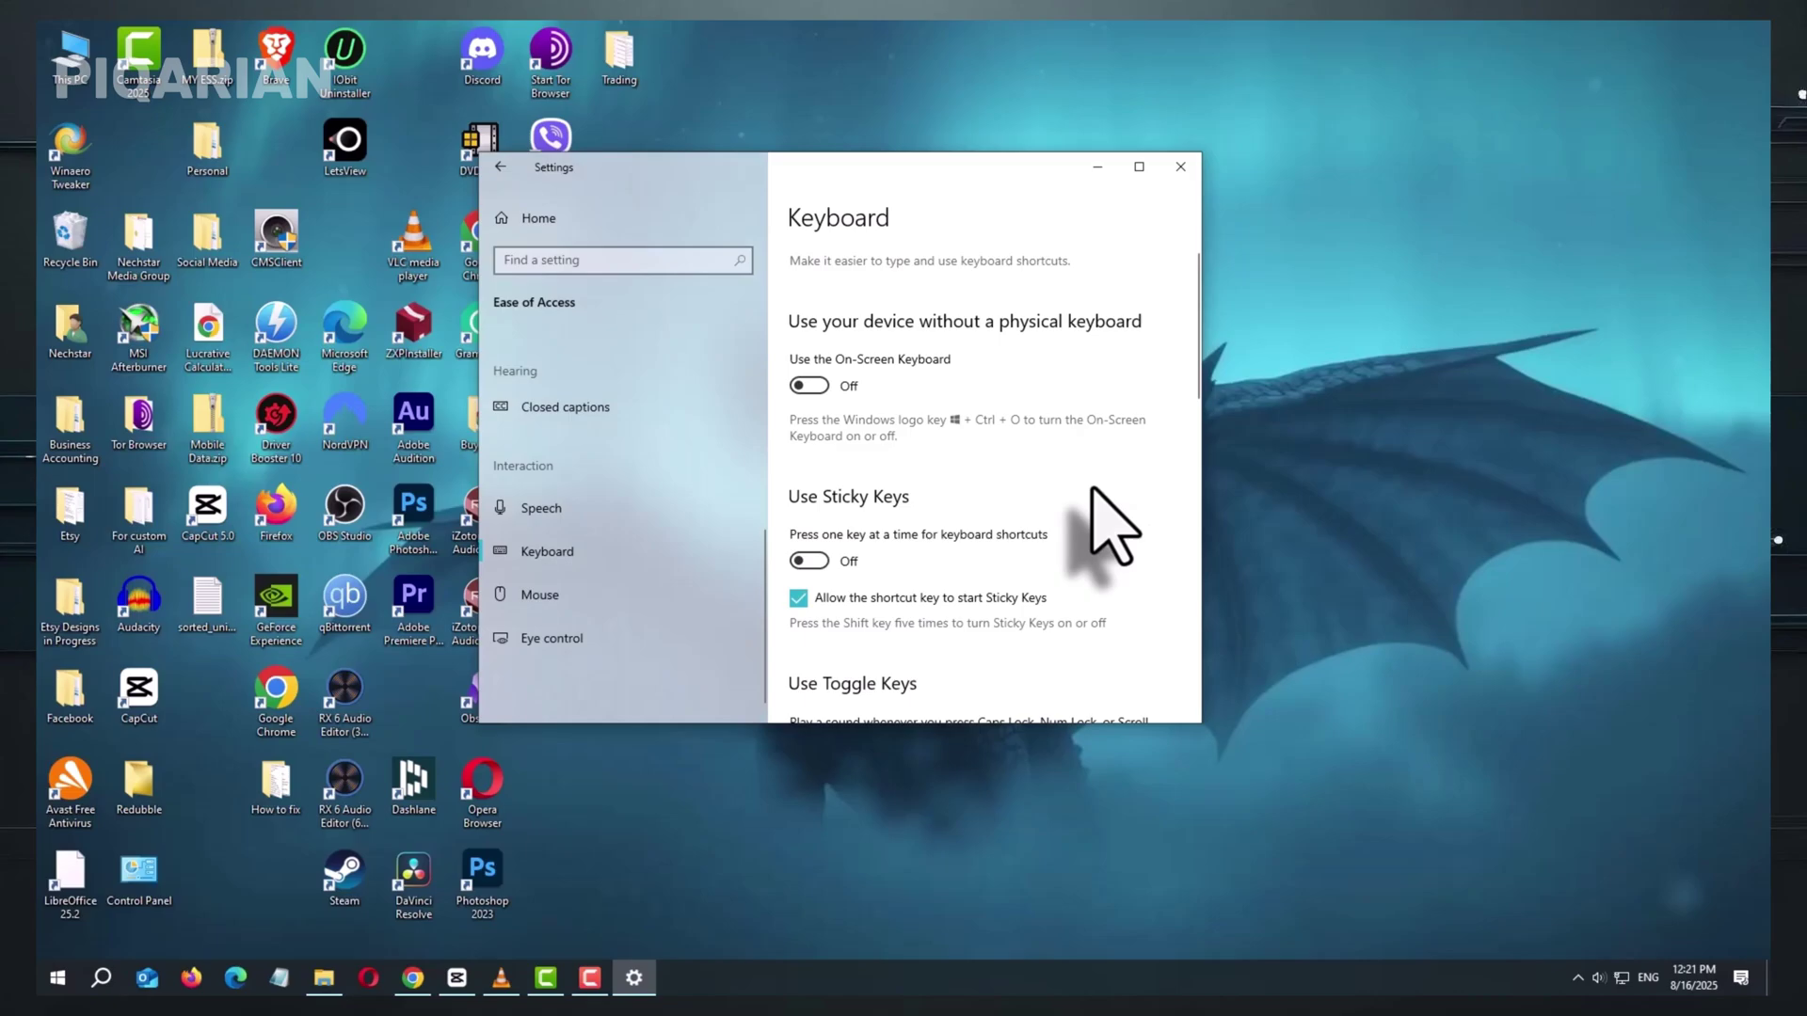
pyautogui.scroll(-2, 1092, 489)
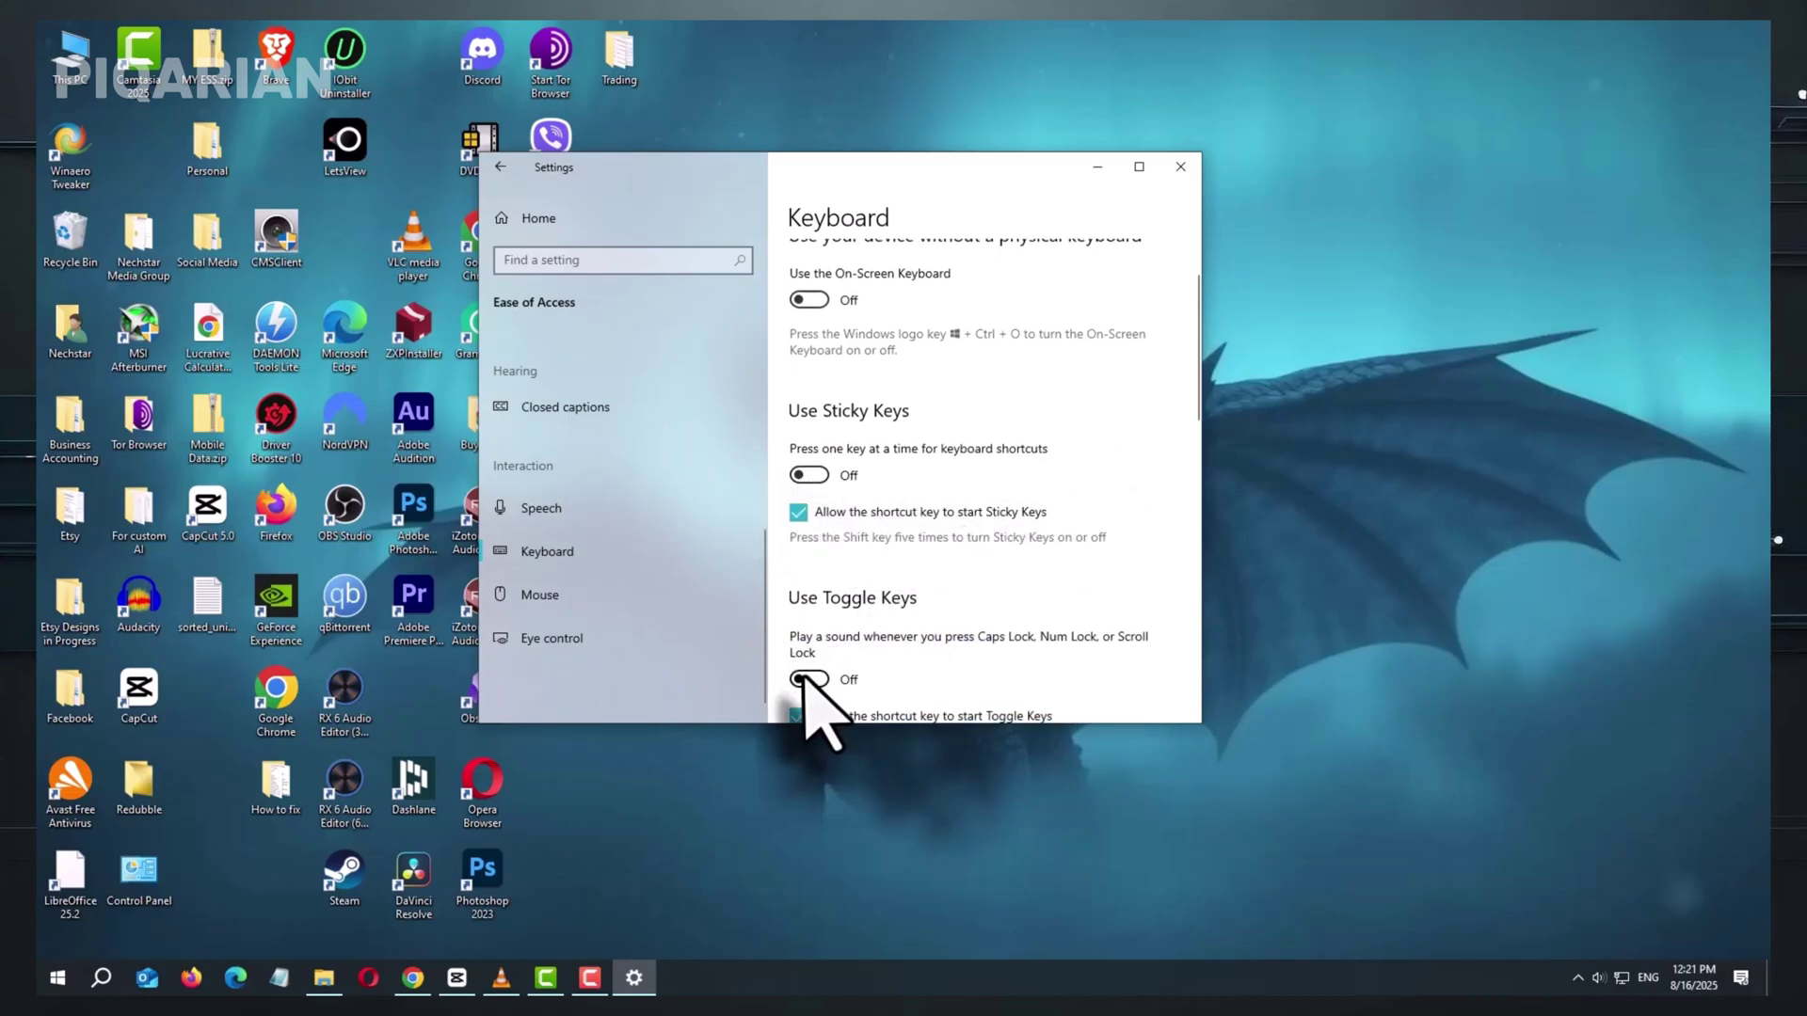
pyautogui.scroll(1, 932, 452)
pyautogui.scroll(-3, 998, 445)
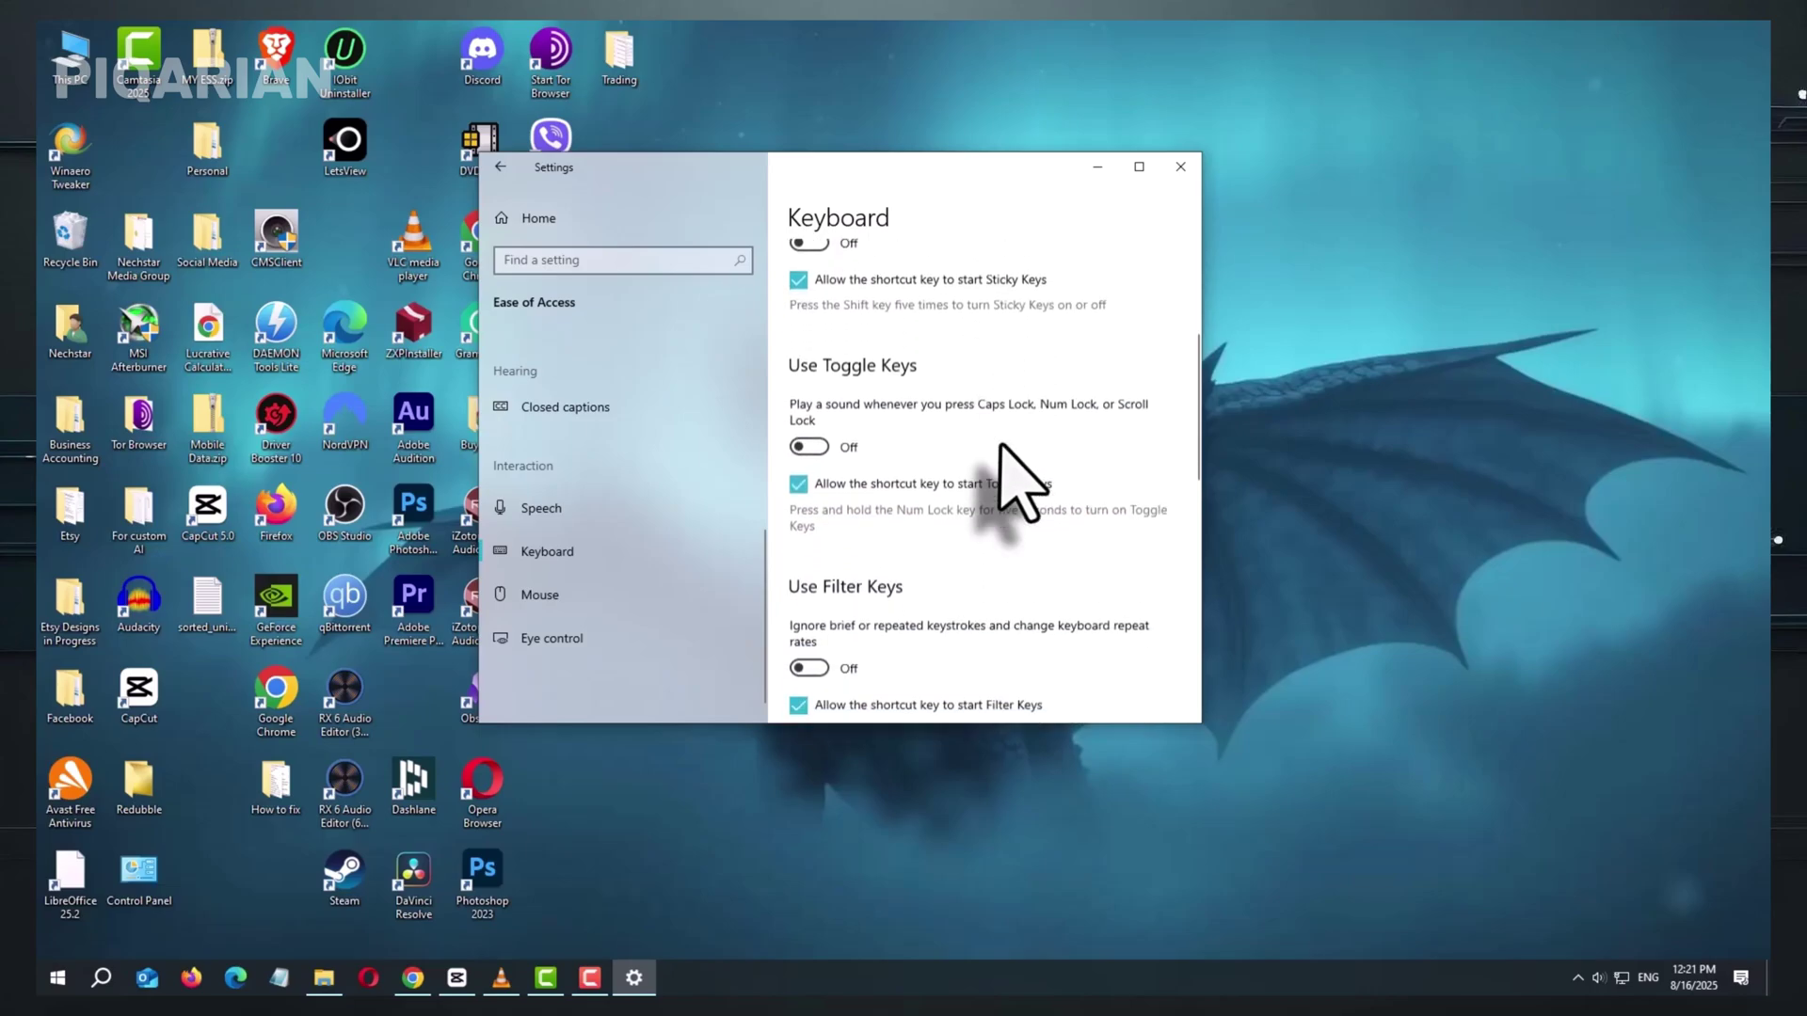
pyautogui.scroll(-1, 998, 470)
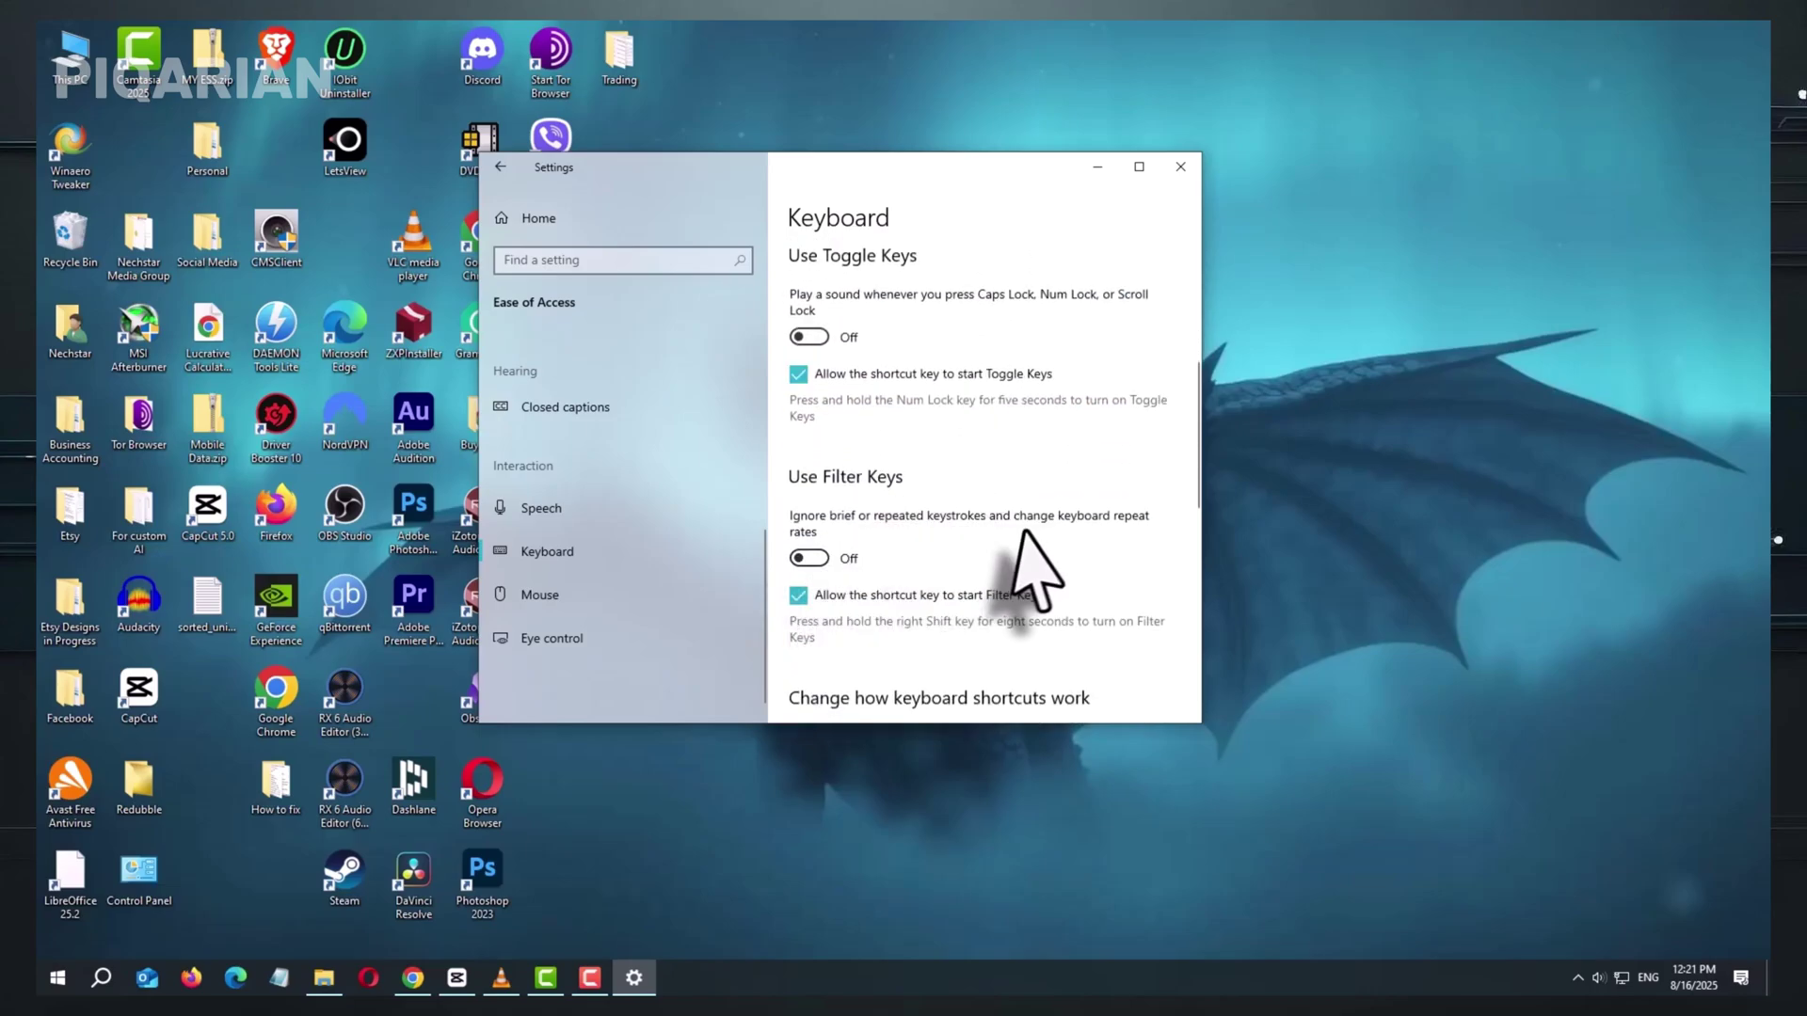
pyautogui.scroll(4, 1024, 532)
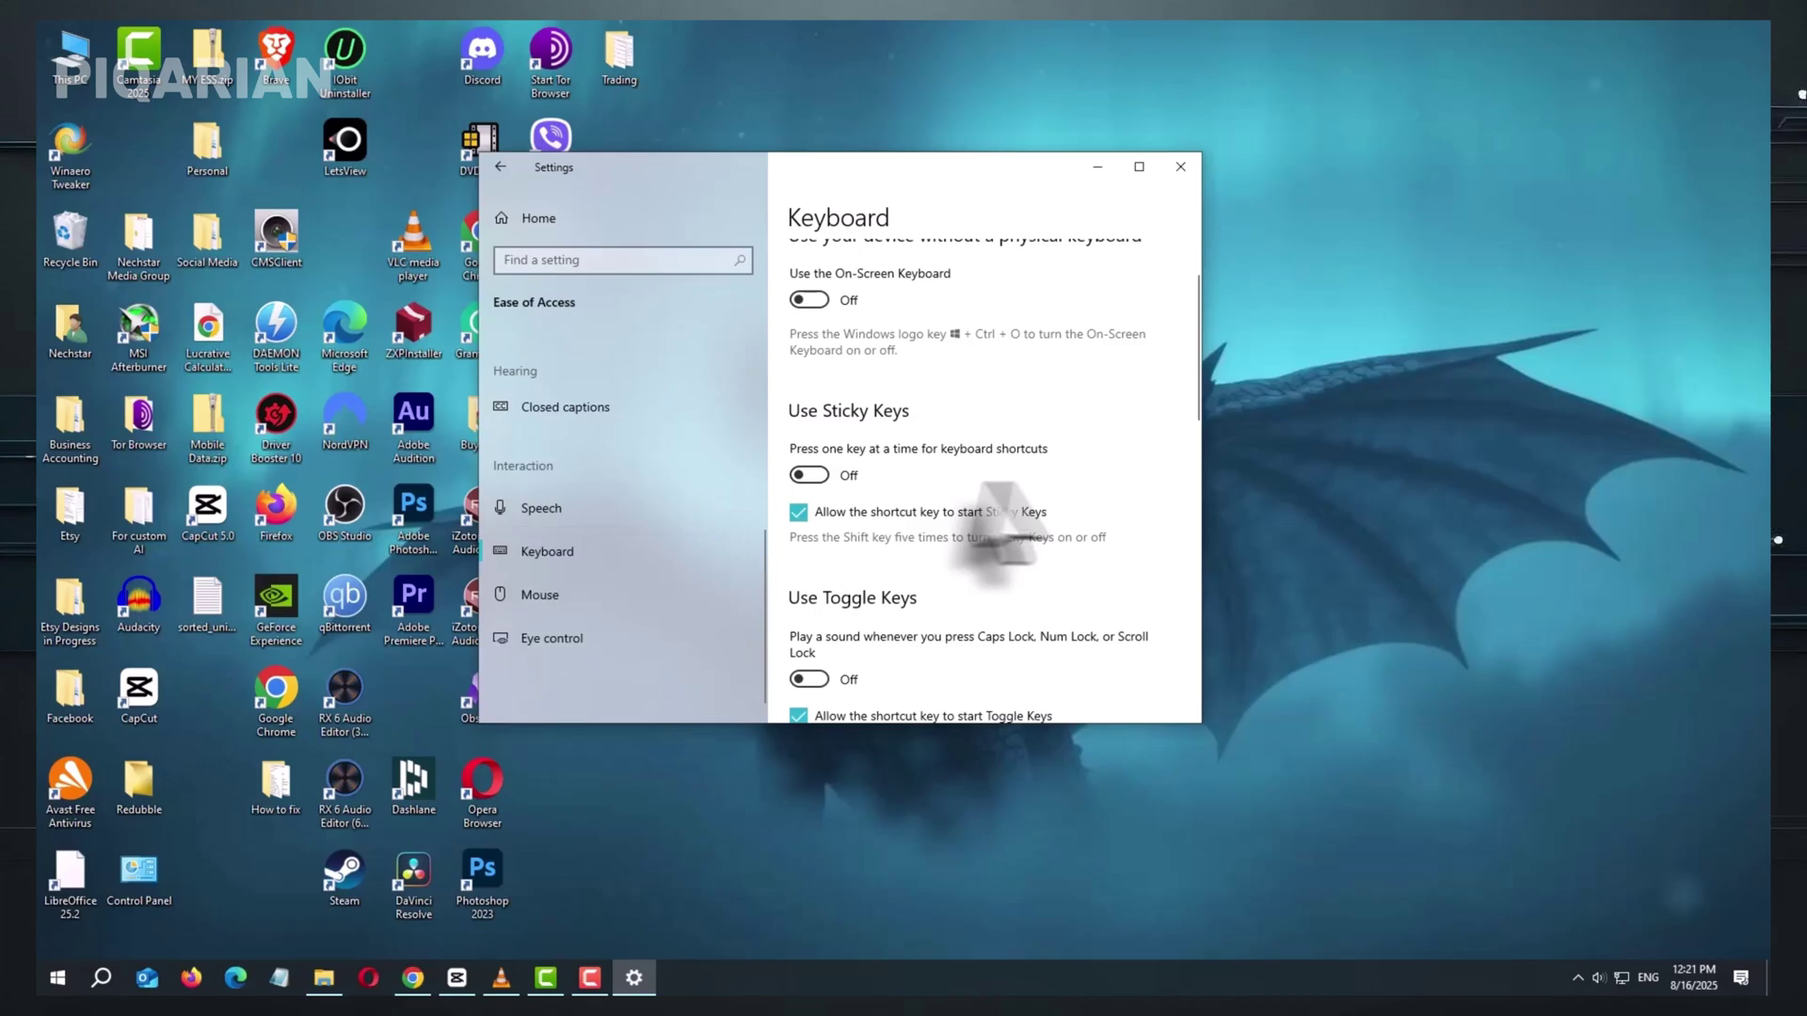
pyautogui.scroll(-4, 1054, 517)
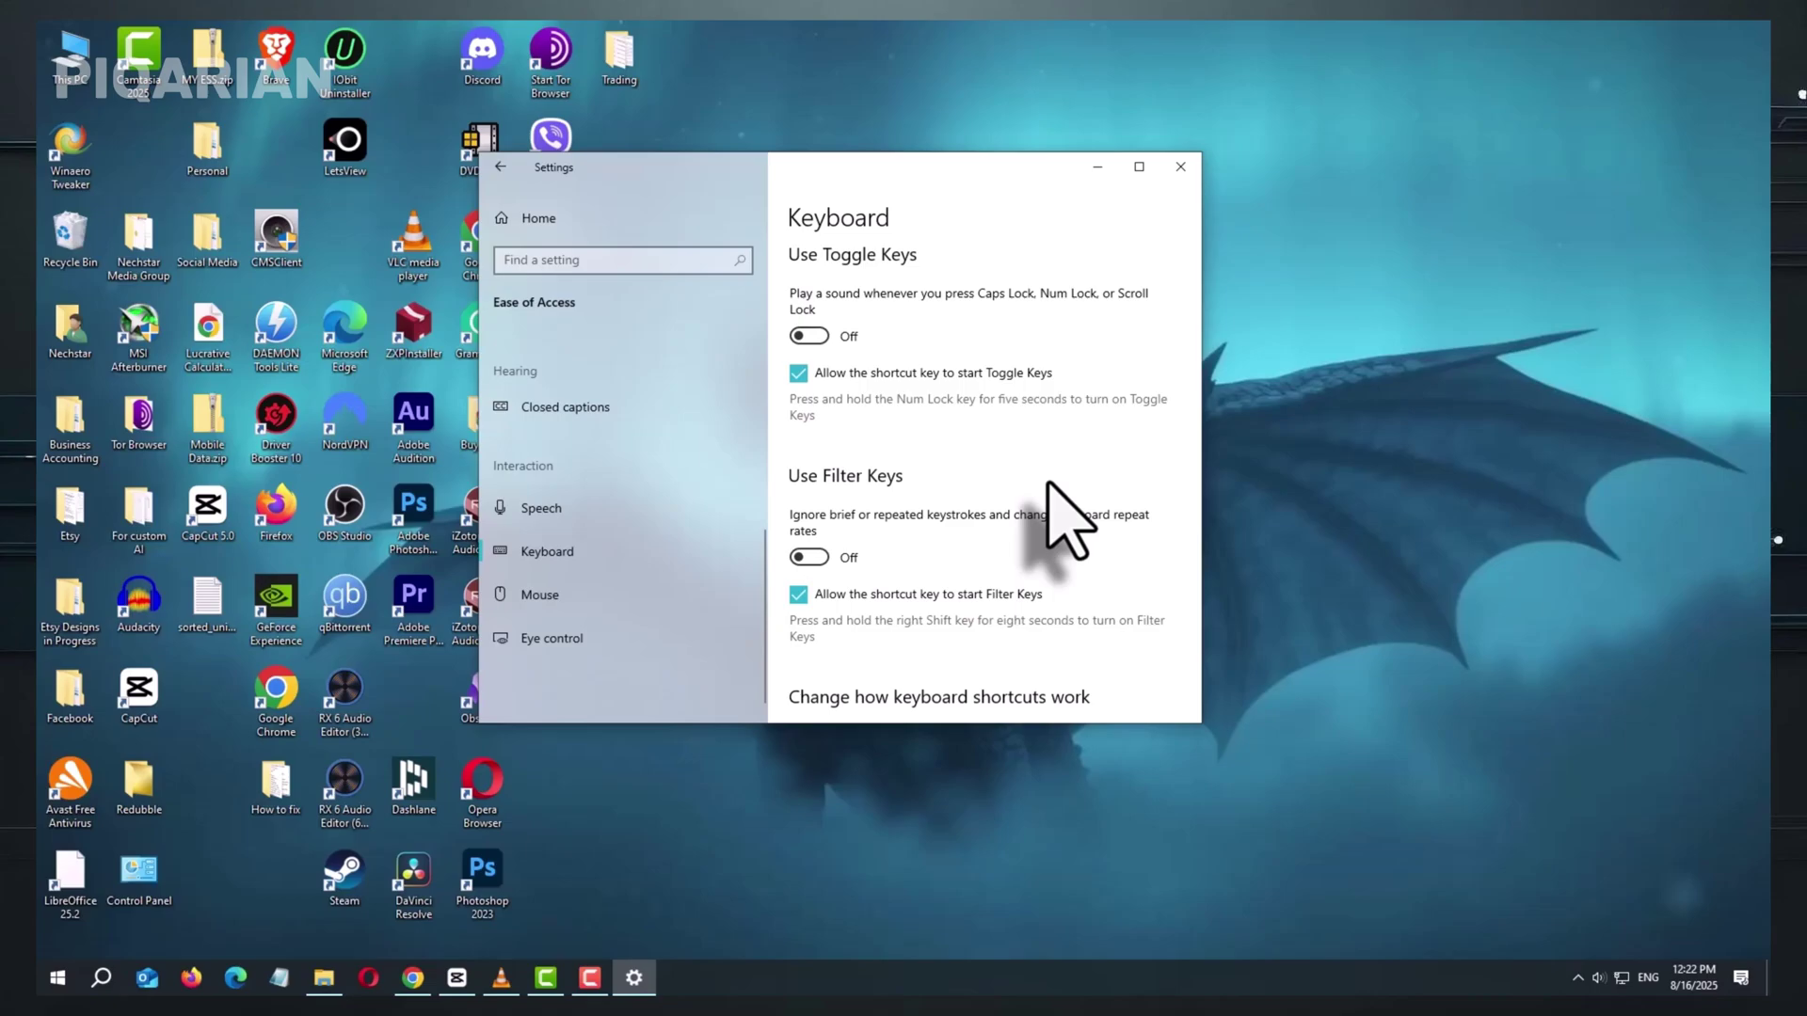
pyautogui.scroll(-4, 1068, 518)
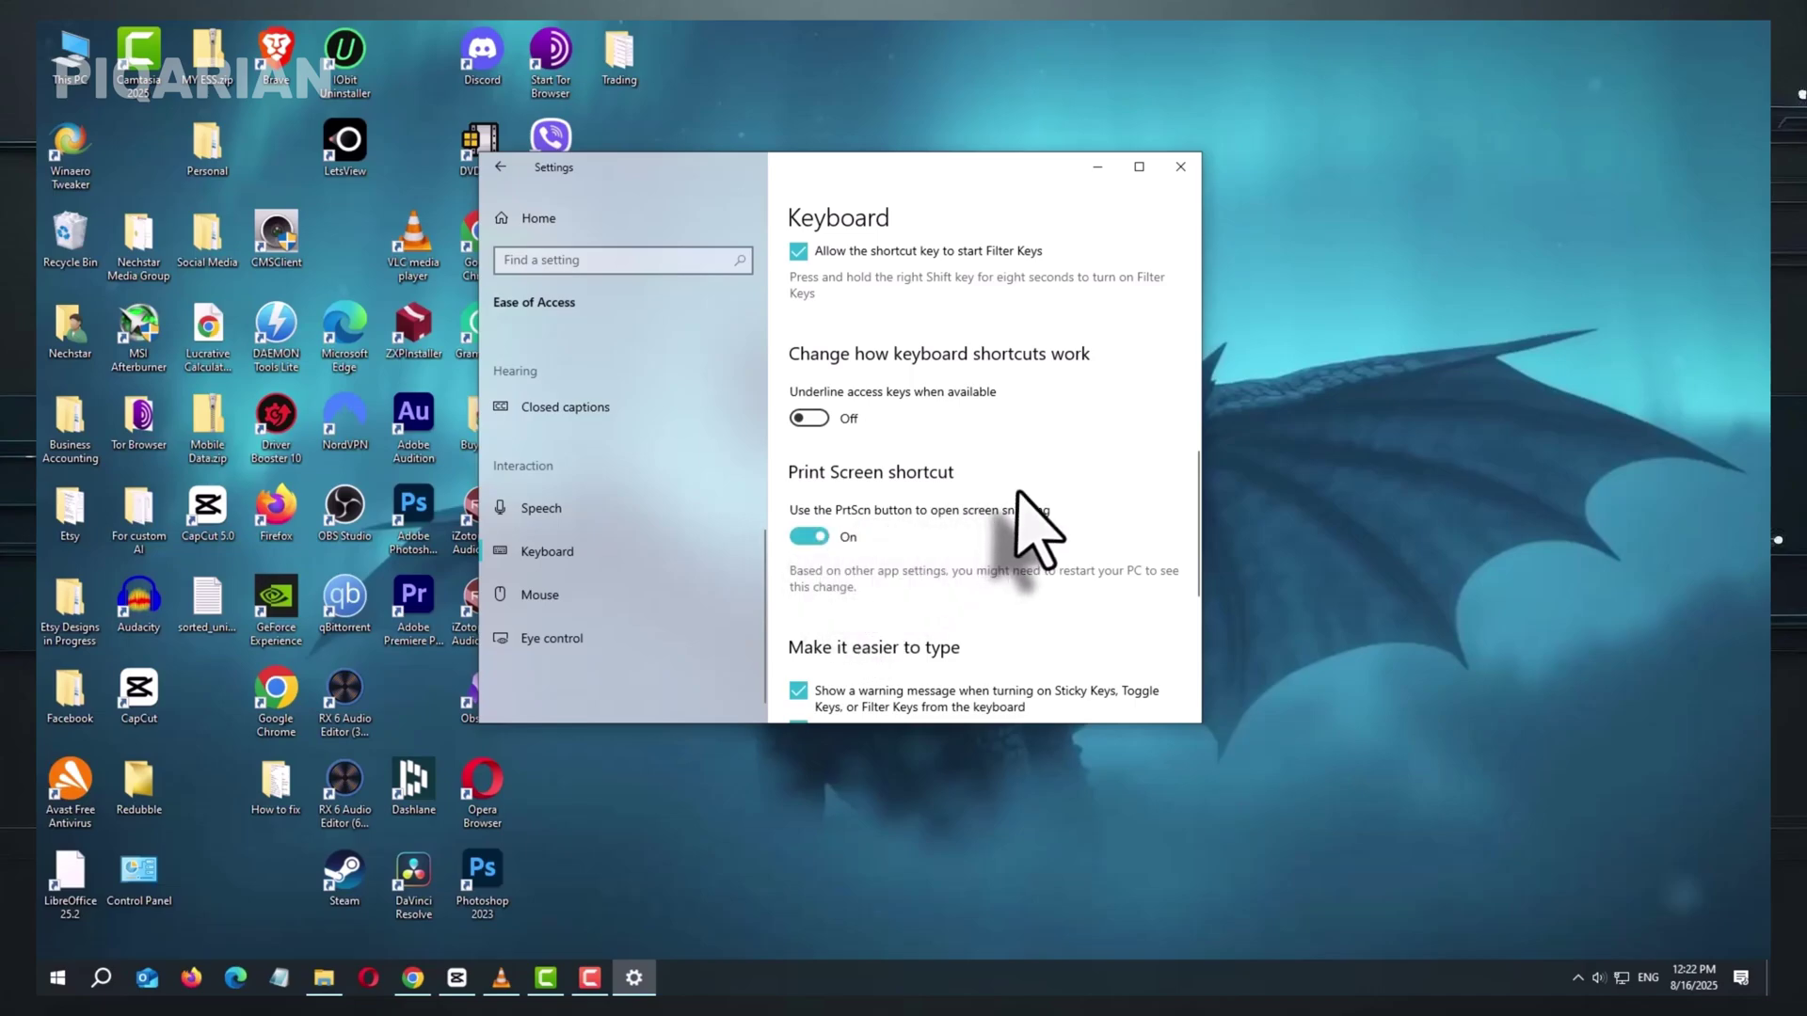
pyautogui.scroll(-3, 1018, 491)
pyautogui.scroll(10, 1018, 491)
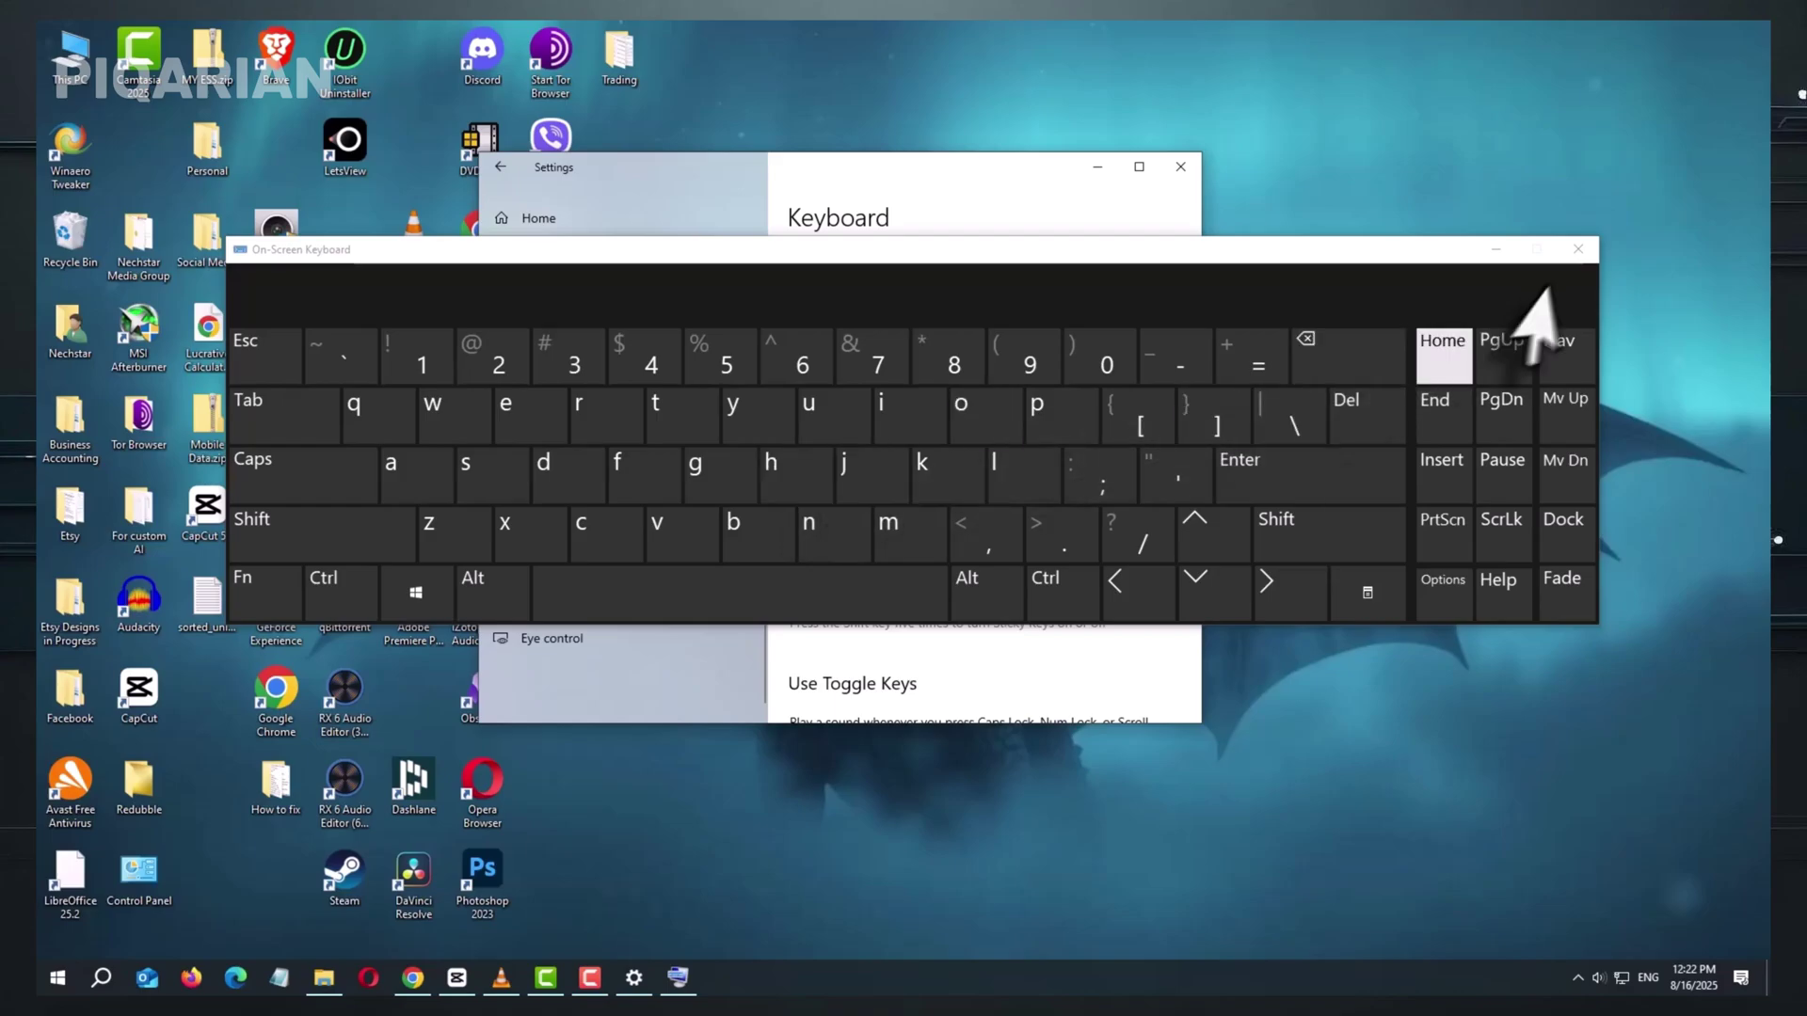
# Close the On-Screen Keyboard and the Settings window
pyautogui.click(1579, 249)
pyautogui.click(1180, 167)
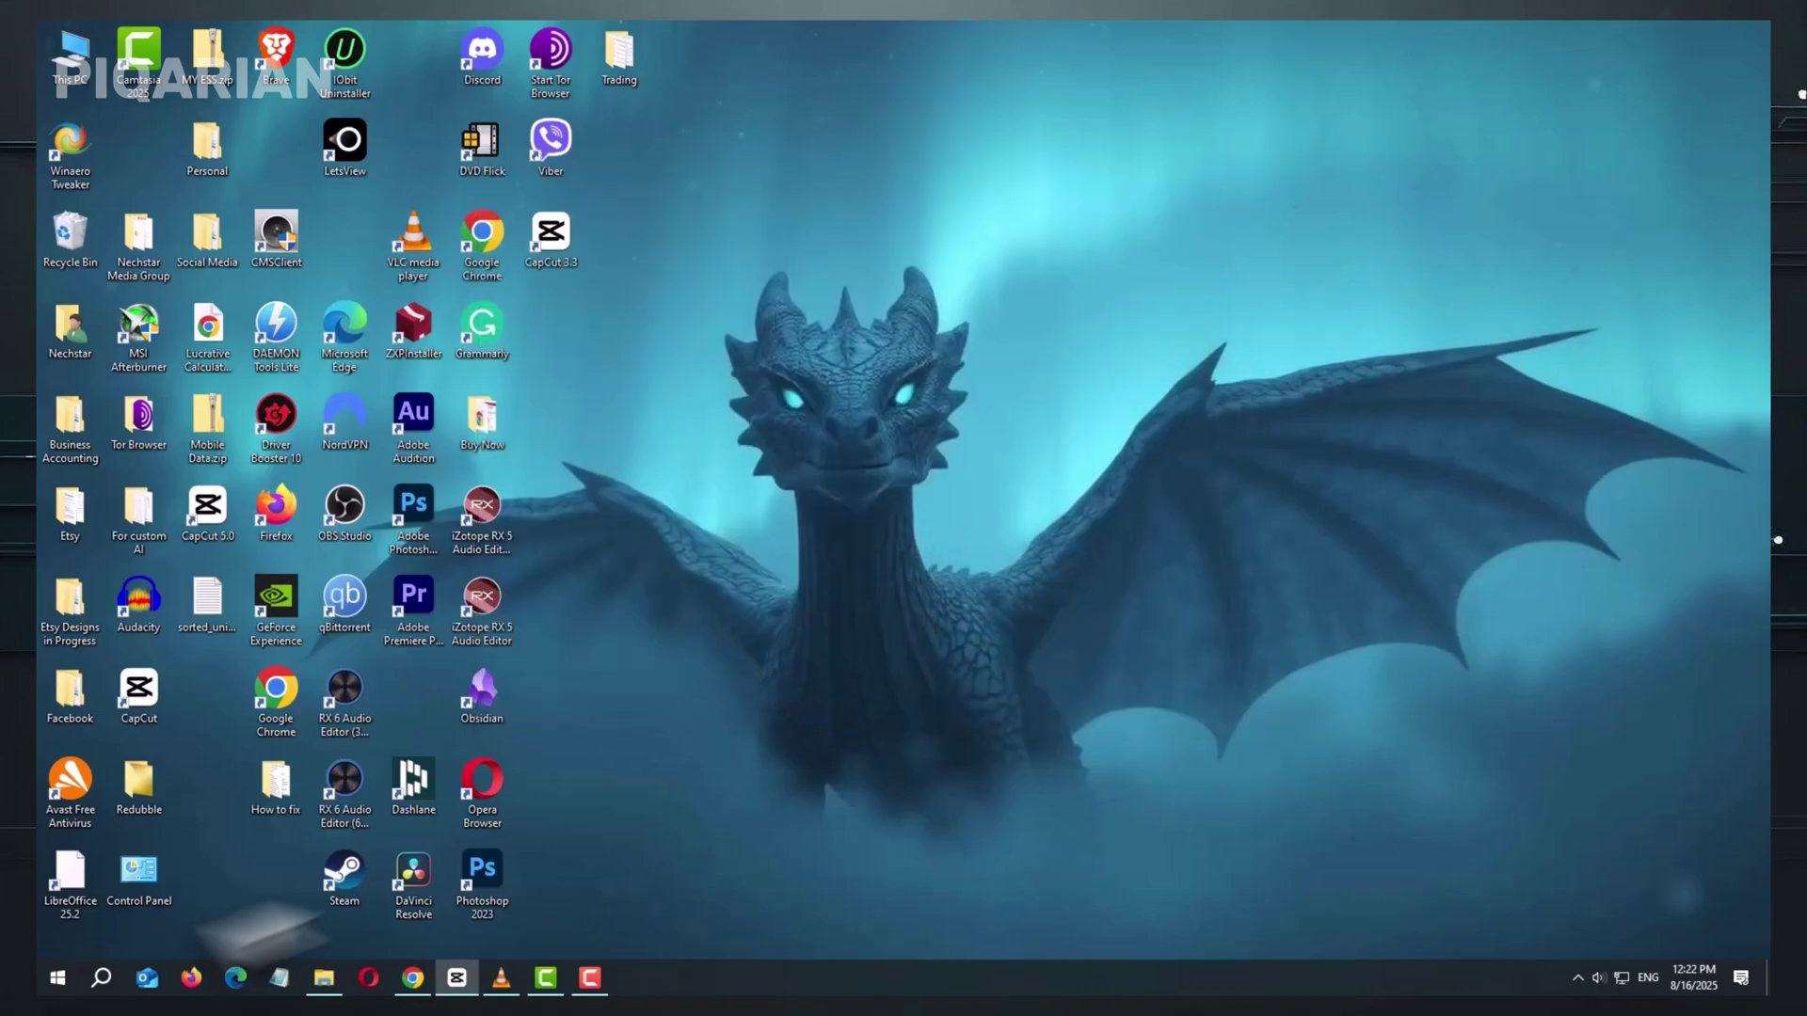
# Start Registry Editor by running 'regedit' from the Run dialog
pyautogui.click(58, 978)
pyautogui.write('run')
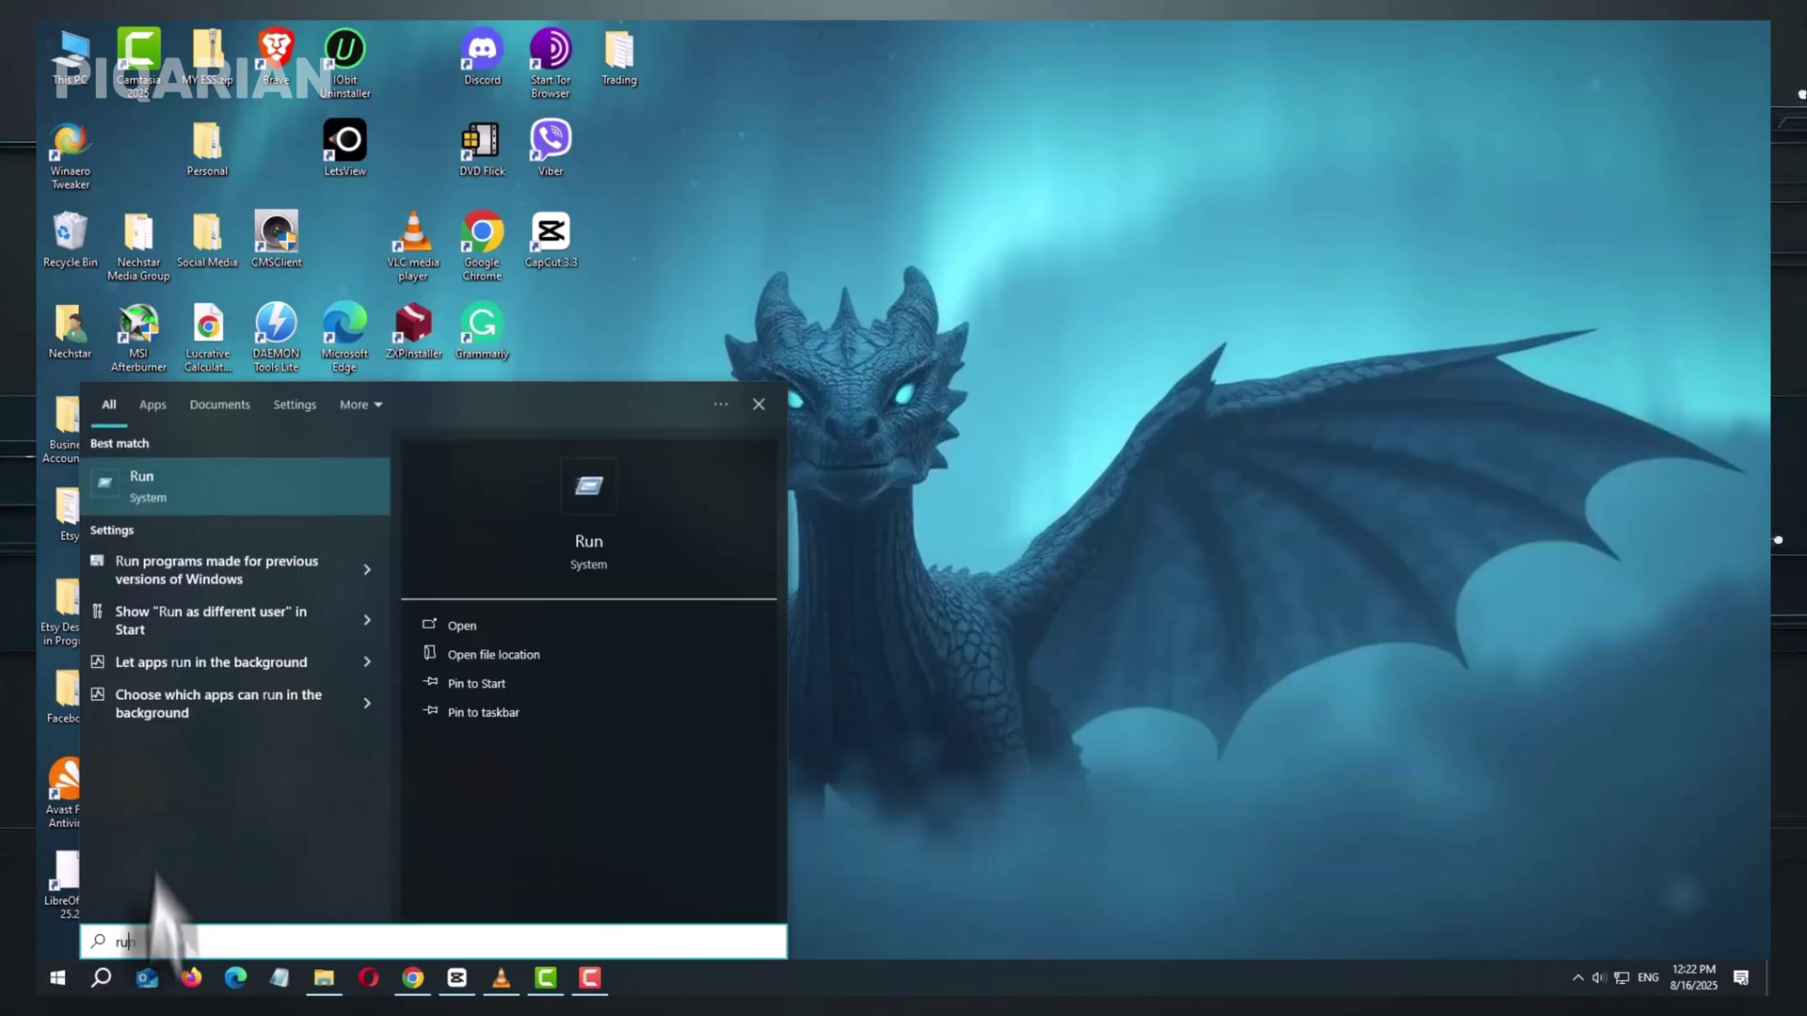
pyautogui.click(184, 499)
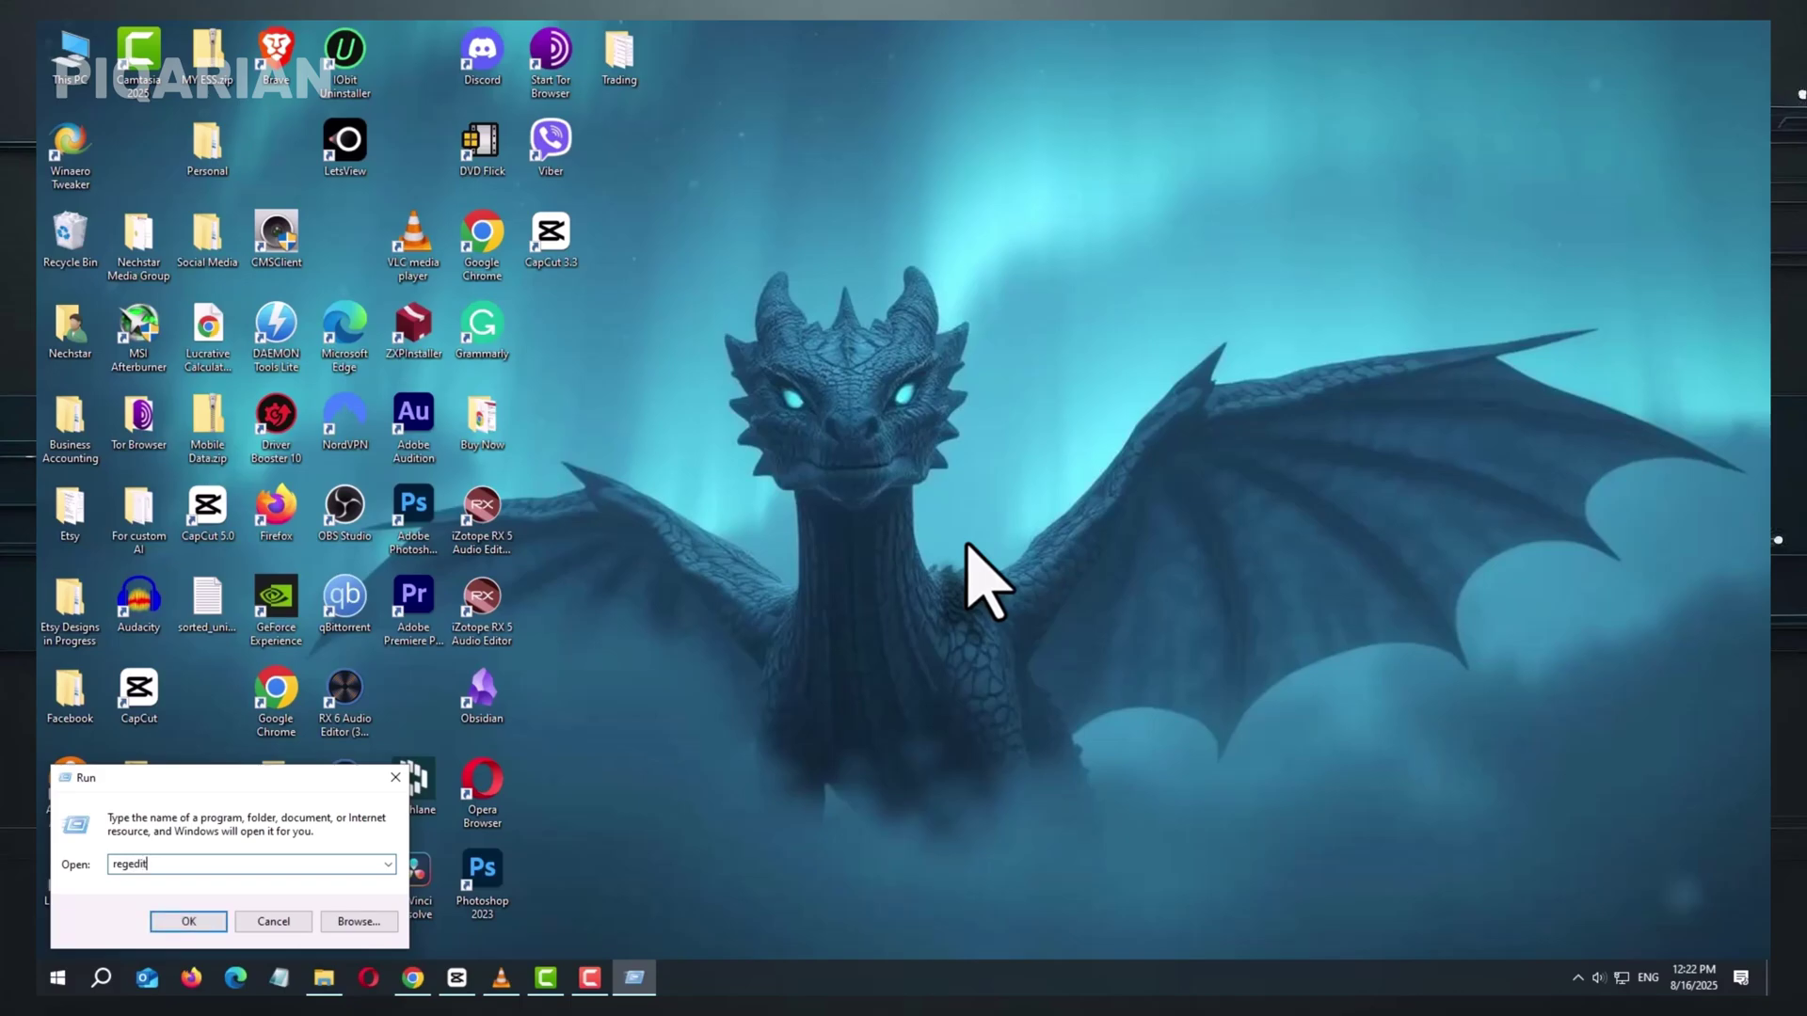
pyautogui.press('Return')
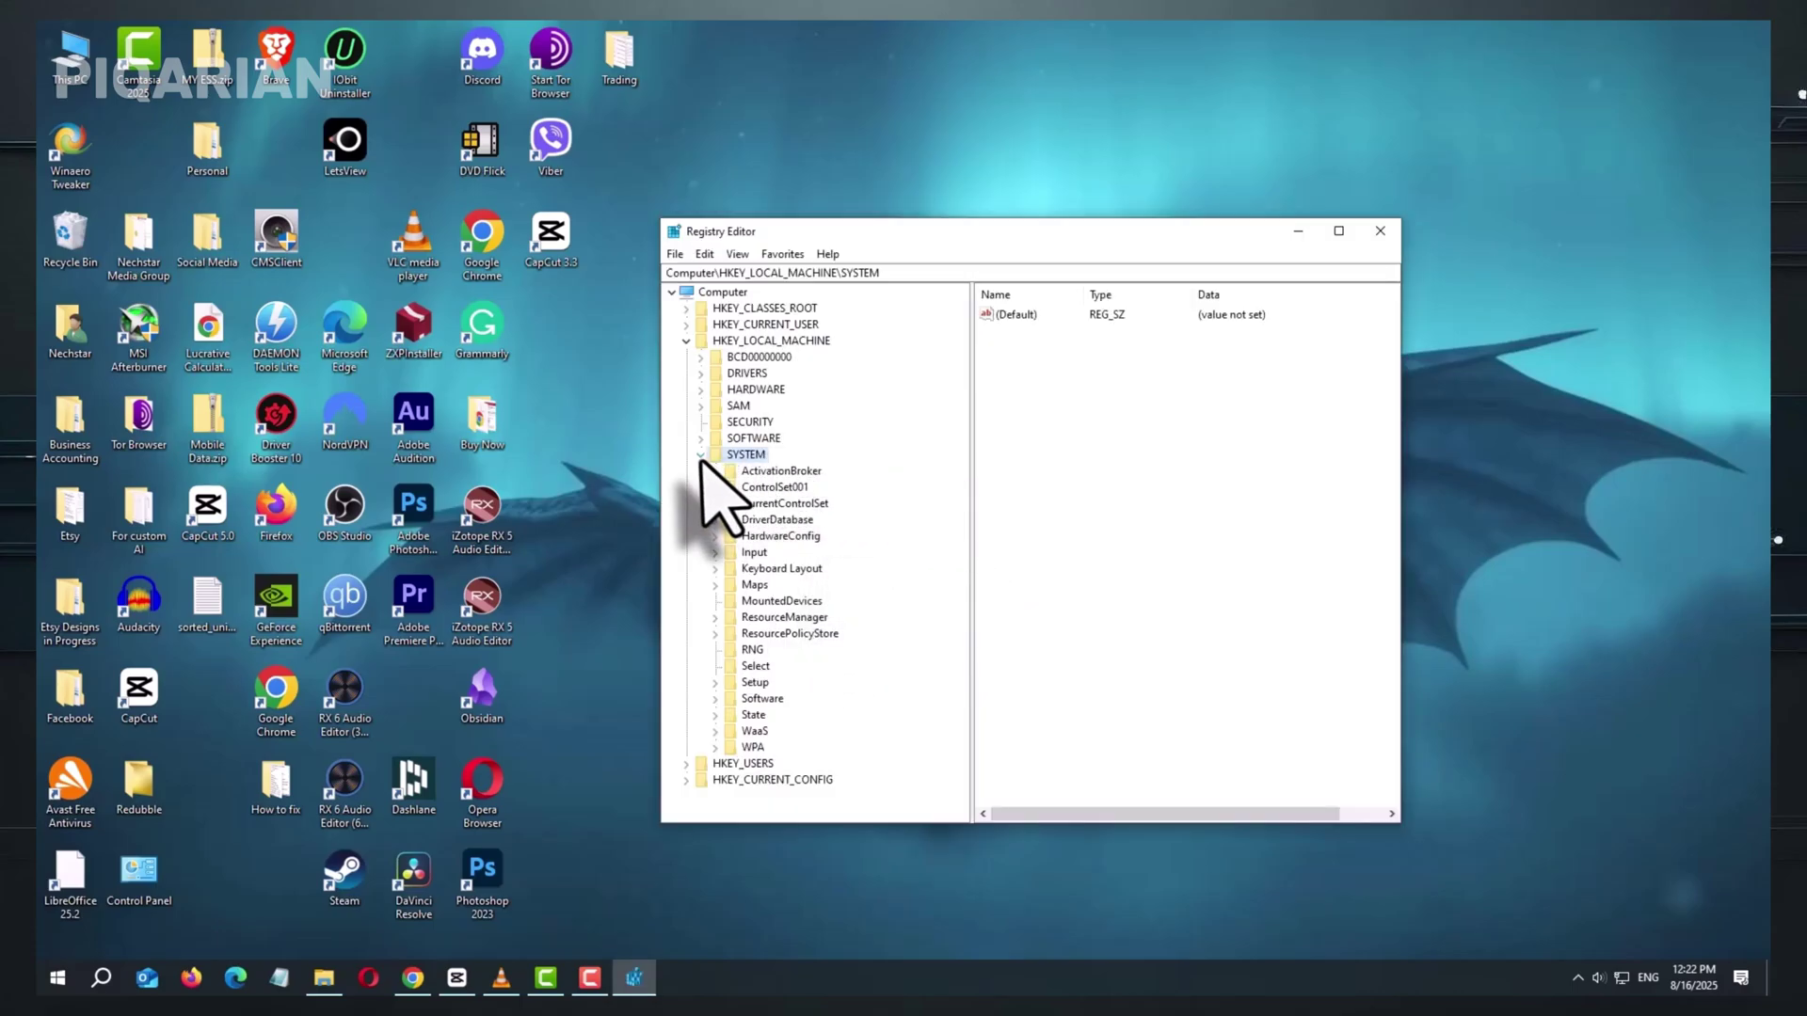
# Browse to HKEY_LOCAL_MACHINE\SYSTEM\CurrentControlSet\Services\i8042prt to list its values
pyautogui.click(702, 456)
pyautogui.click(686, 341)
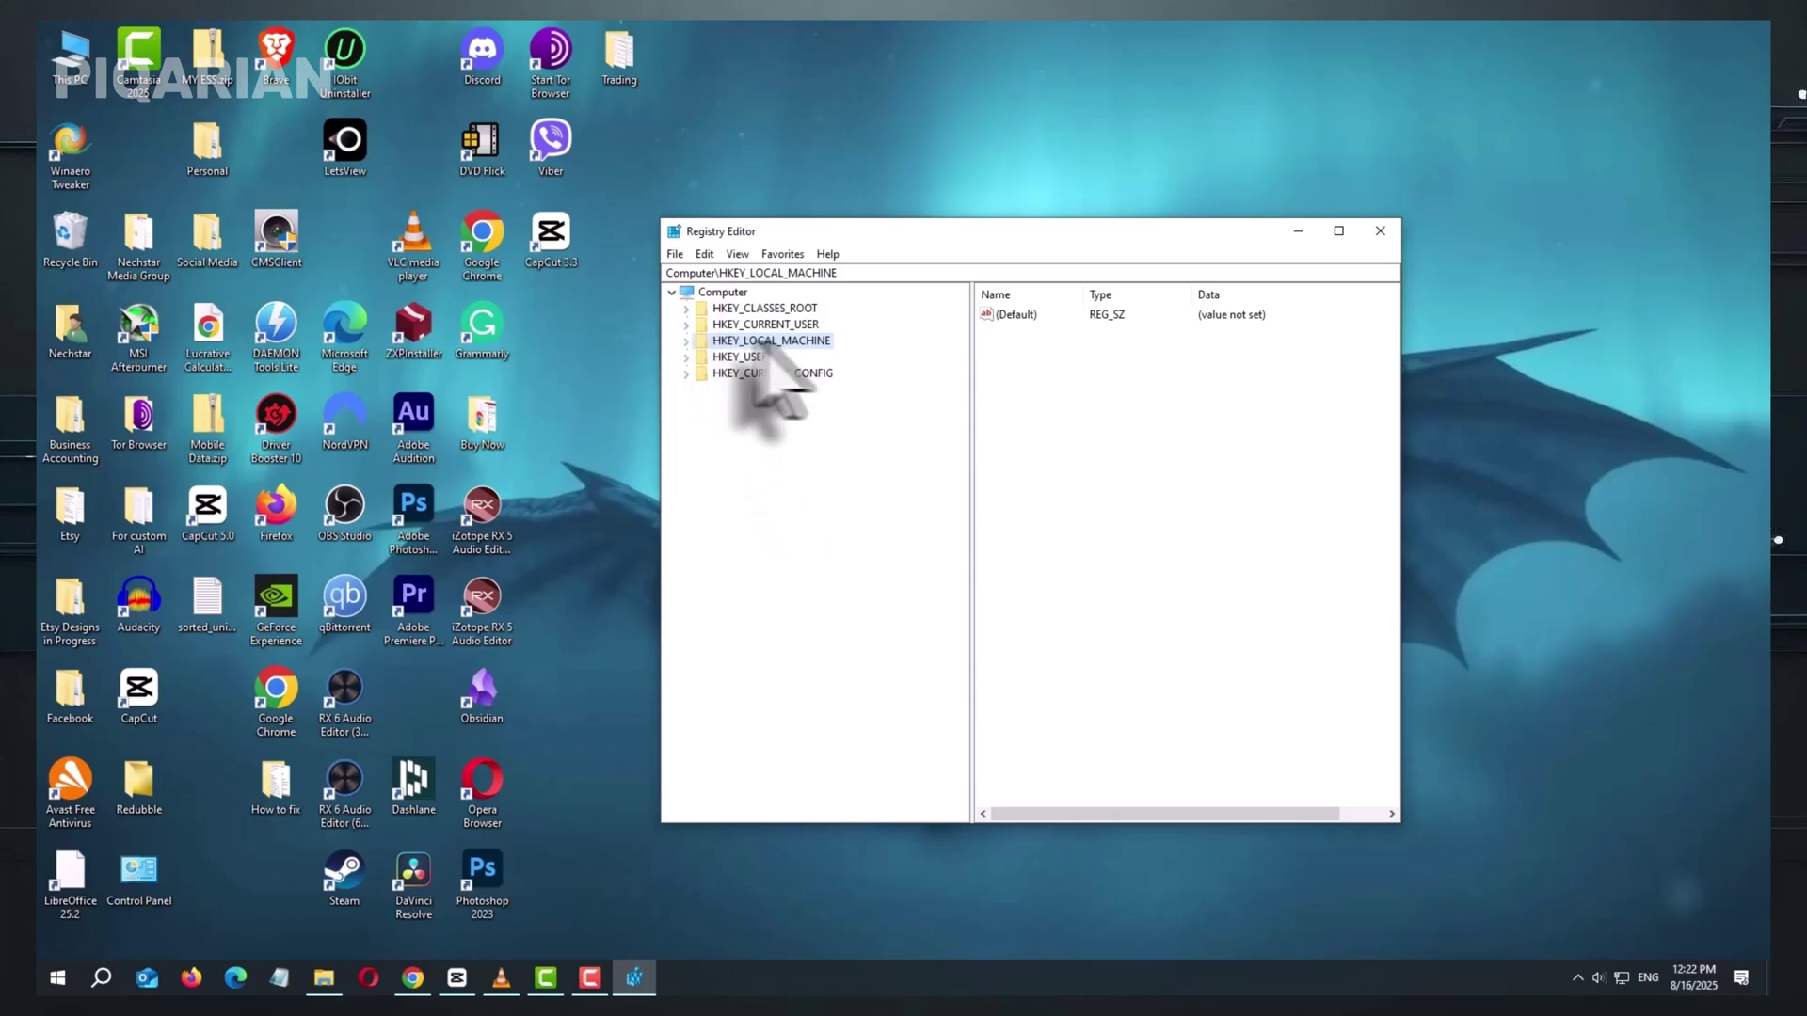
pyautogui.click(686, 342)
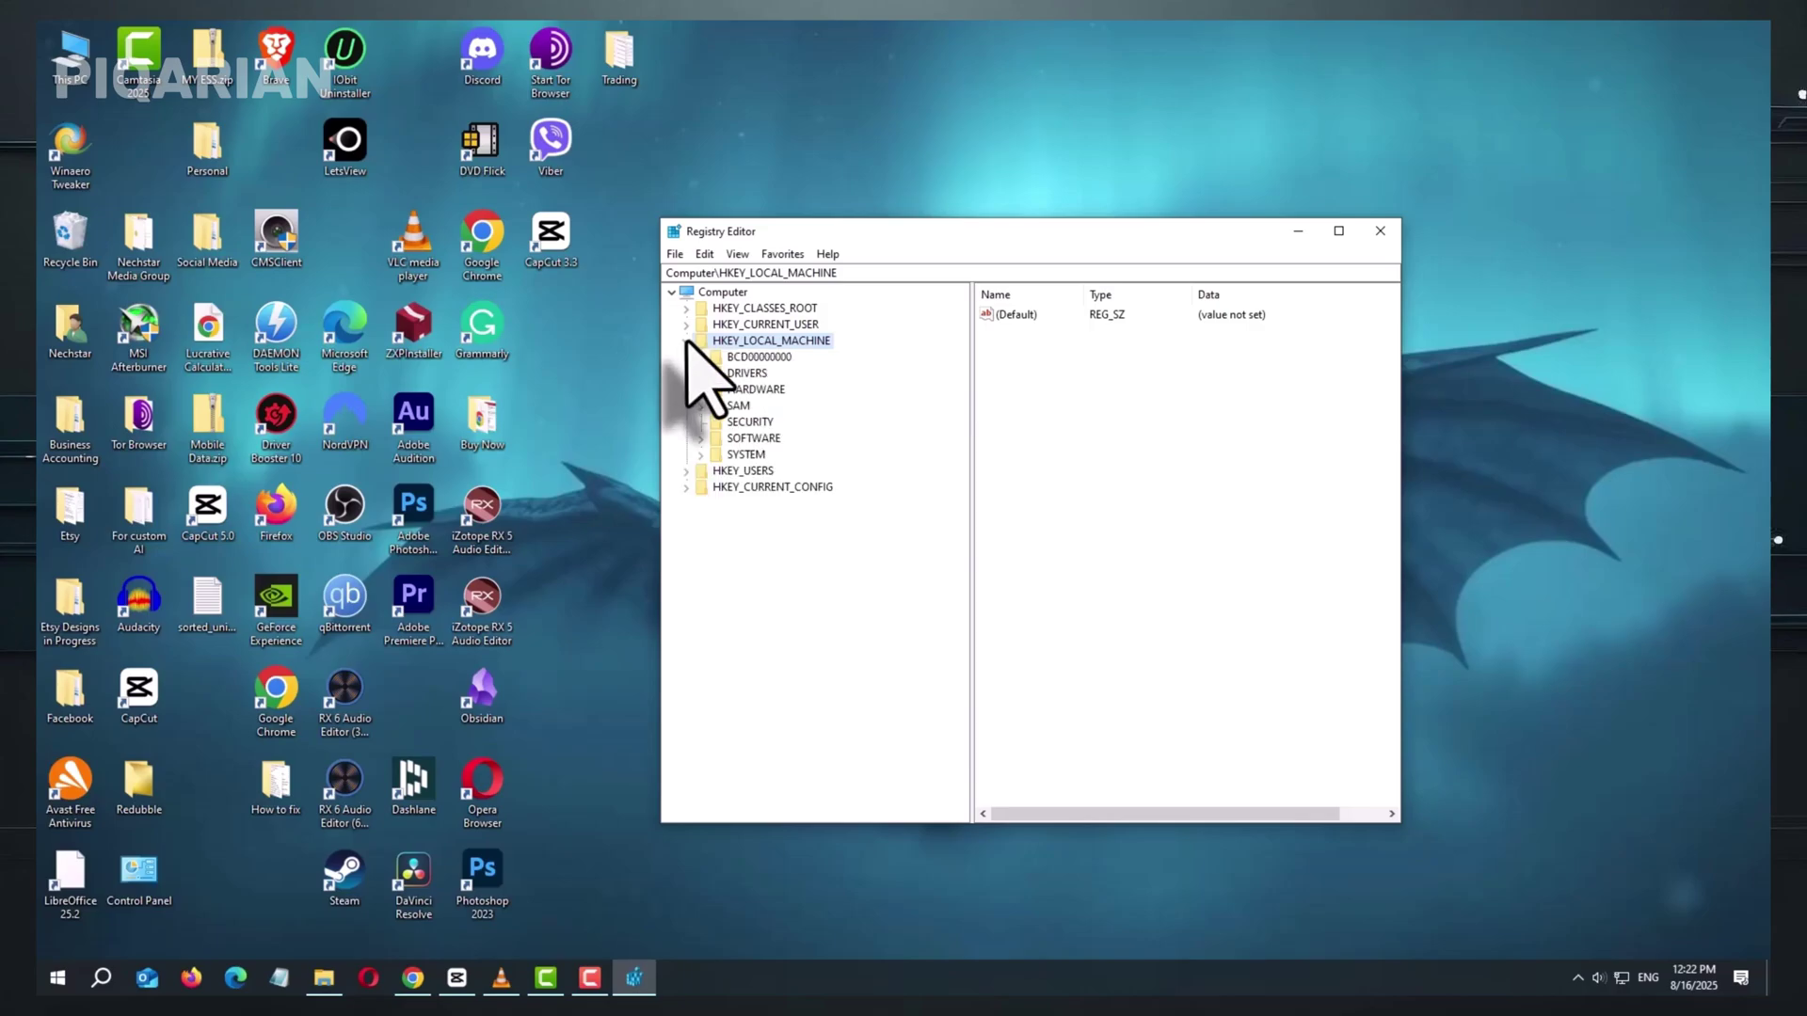
pyautogui.click(700, 454)
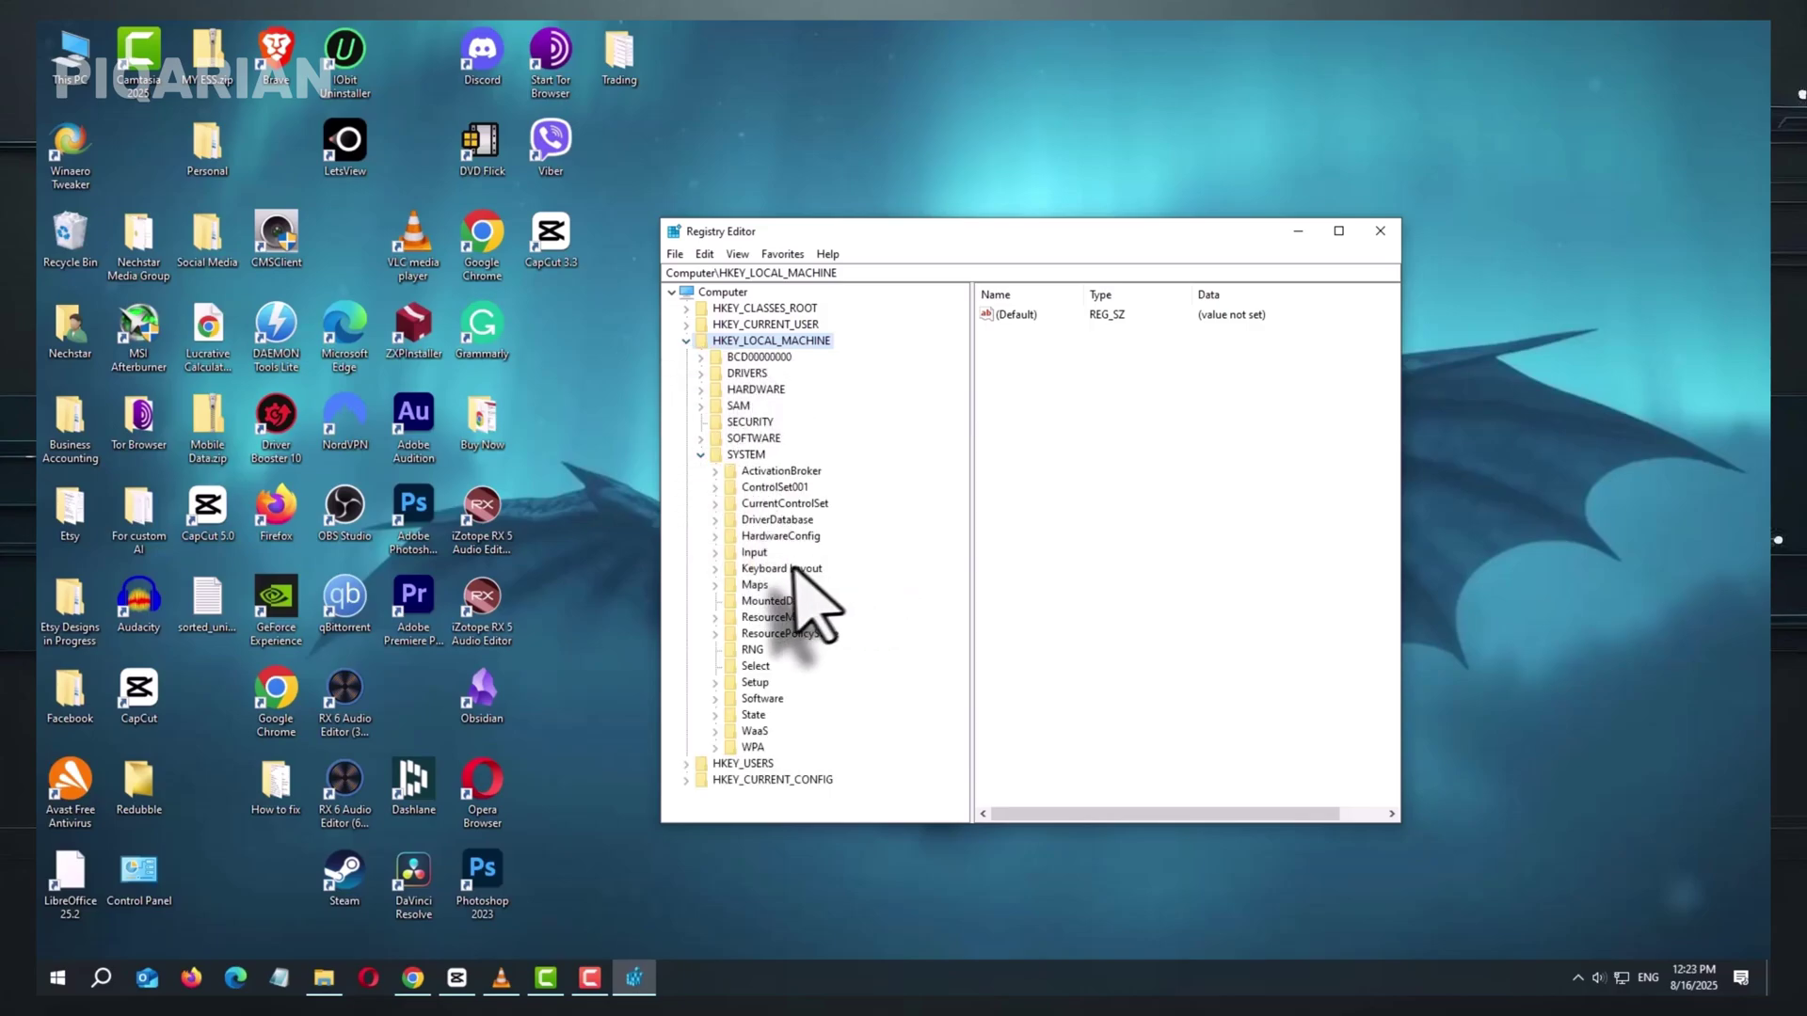
pyautogui.click(716, 505)
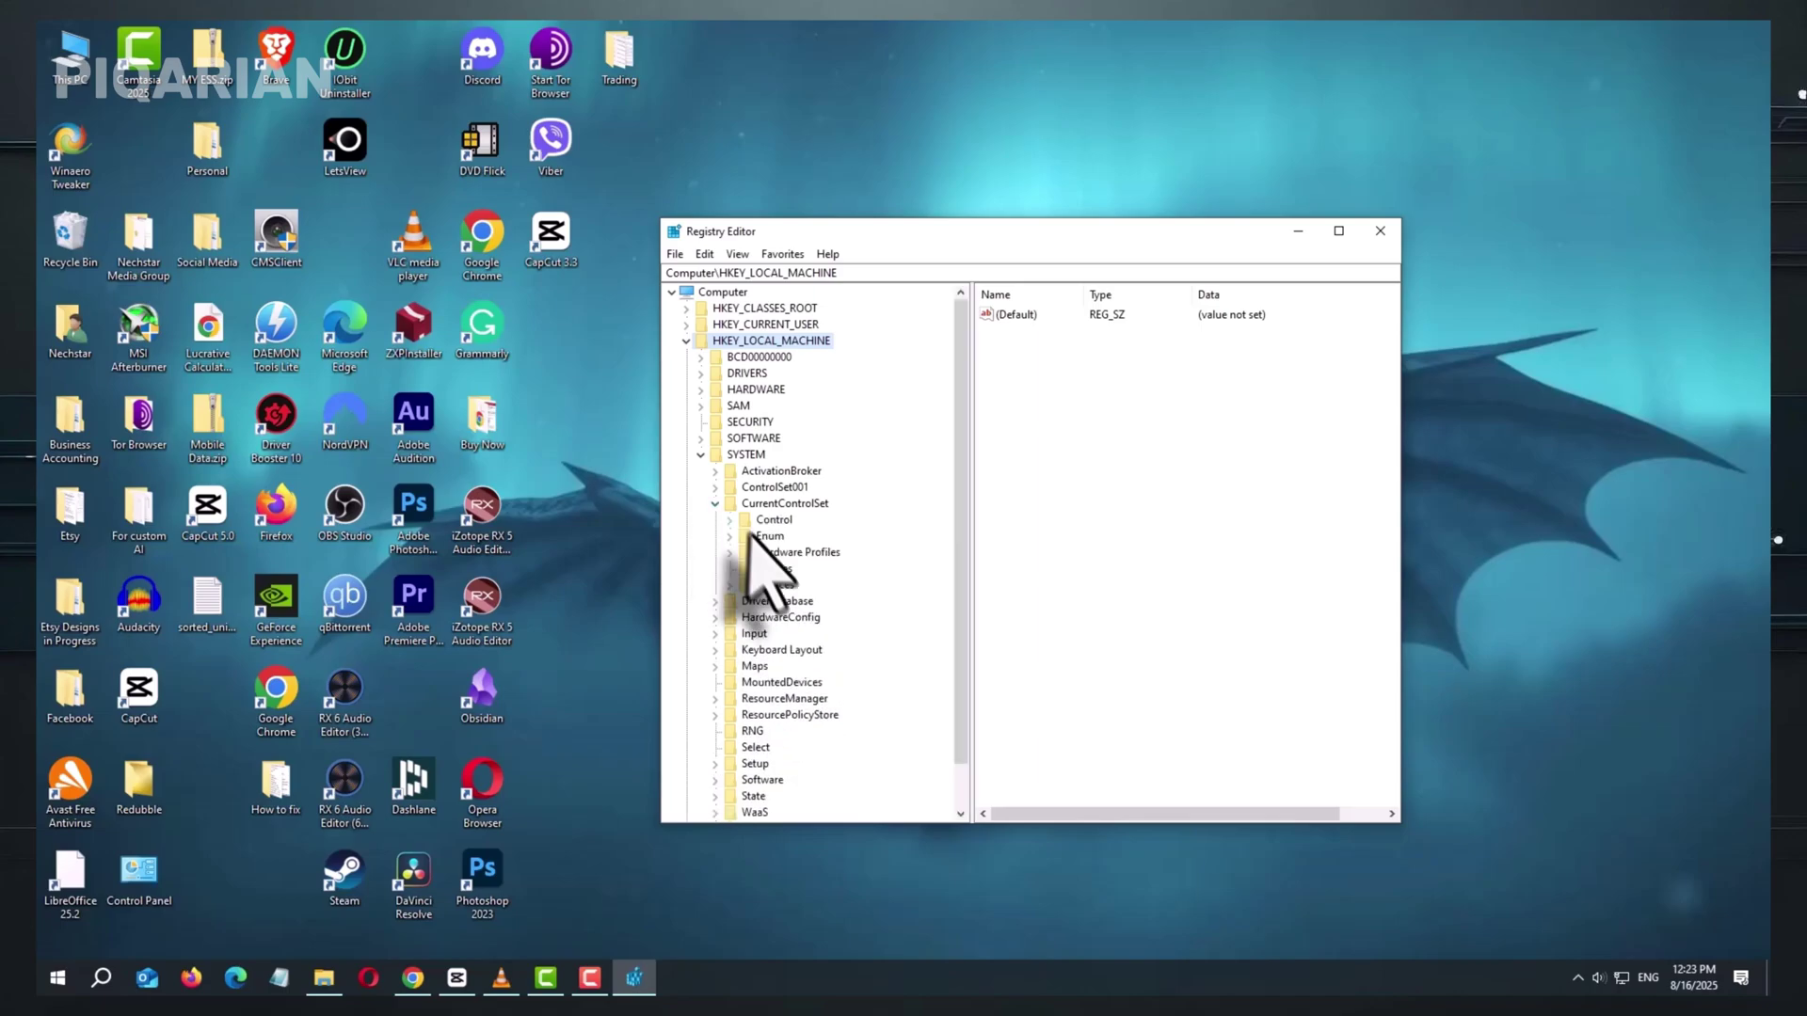
pyautogui.click(731, 585)
pyautogui.scroll(-10, 867, 596)
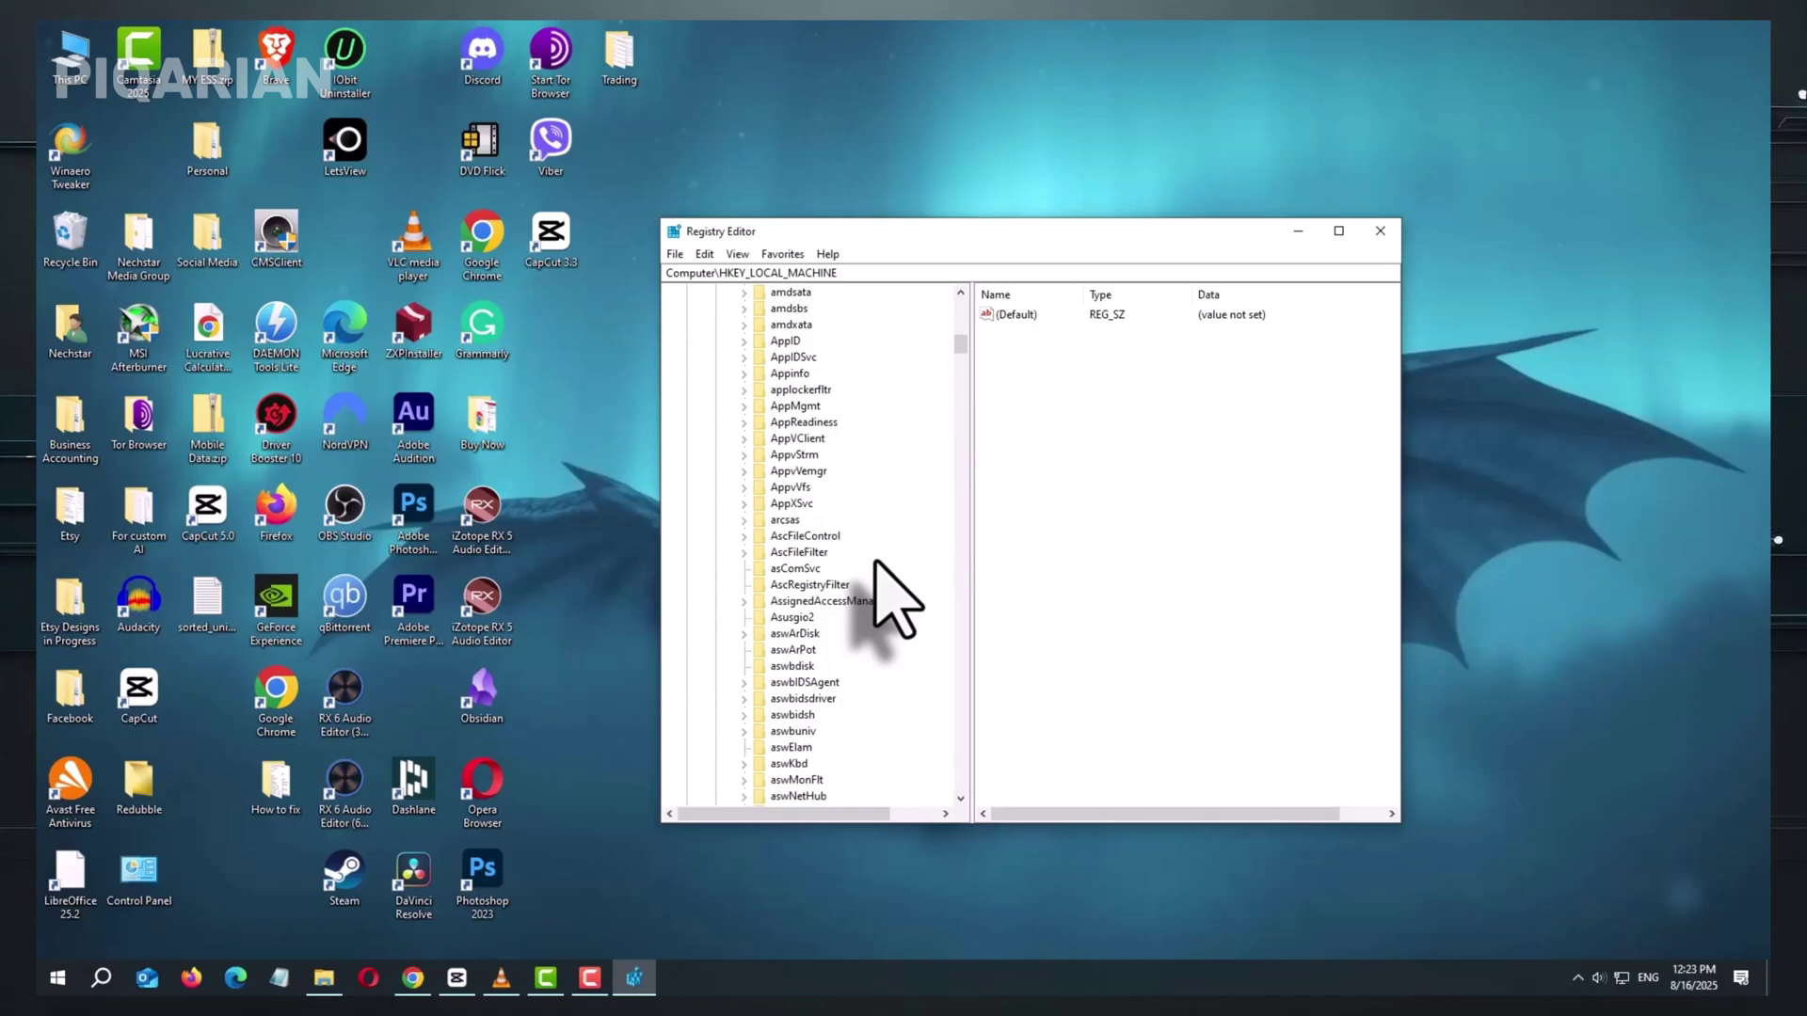
pyautogui.scroll(-20, 876, 563)
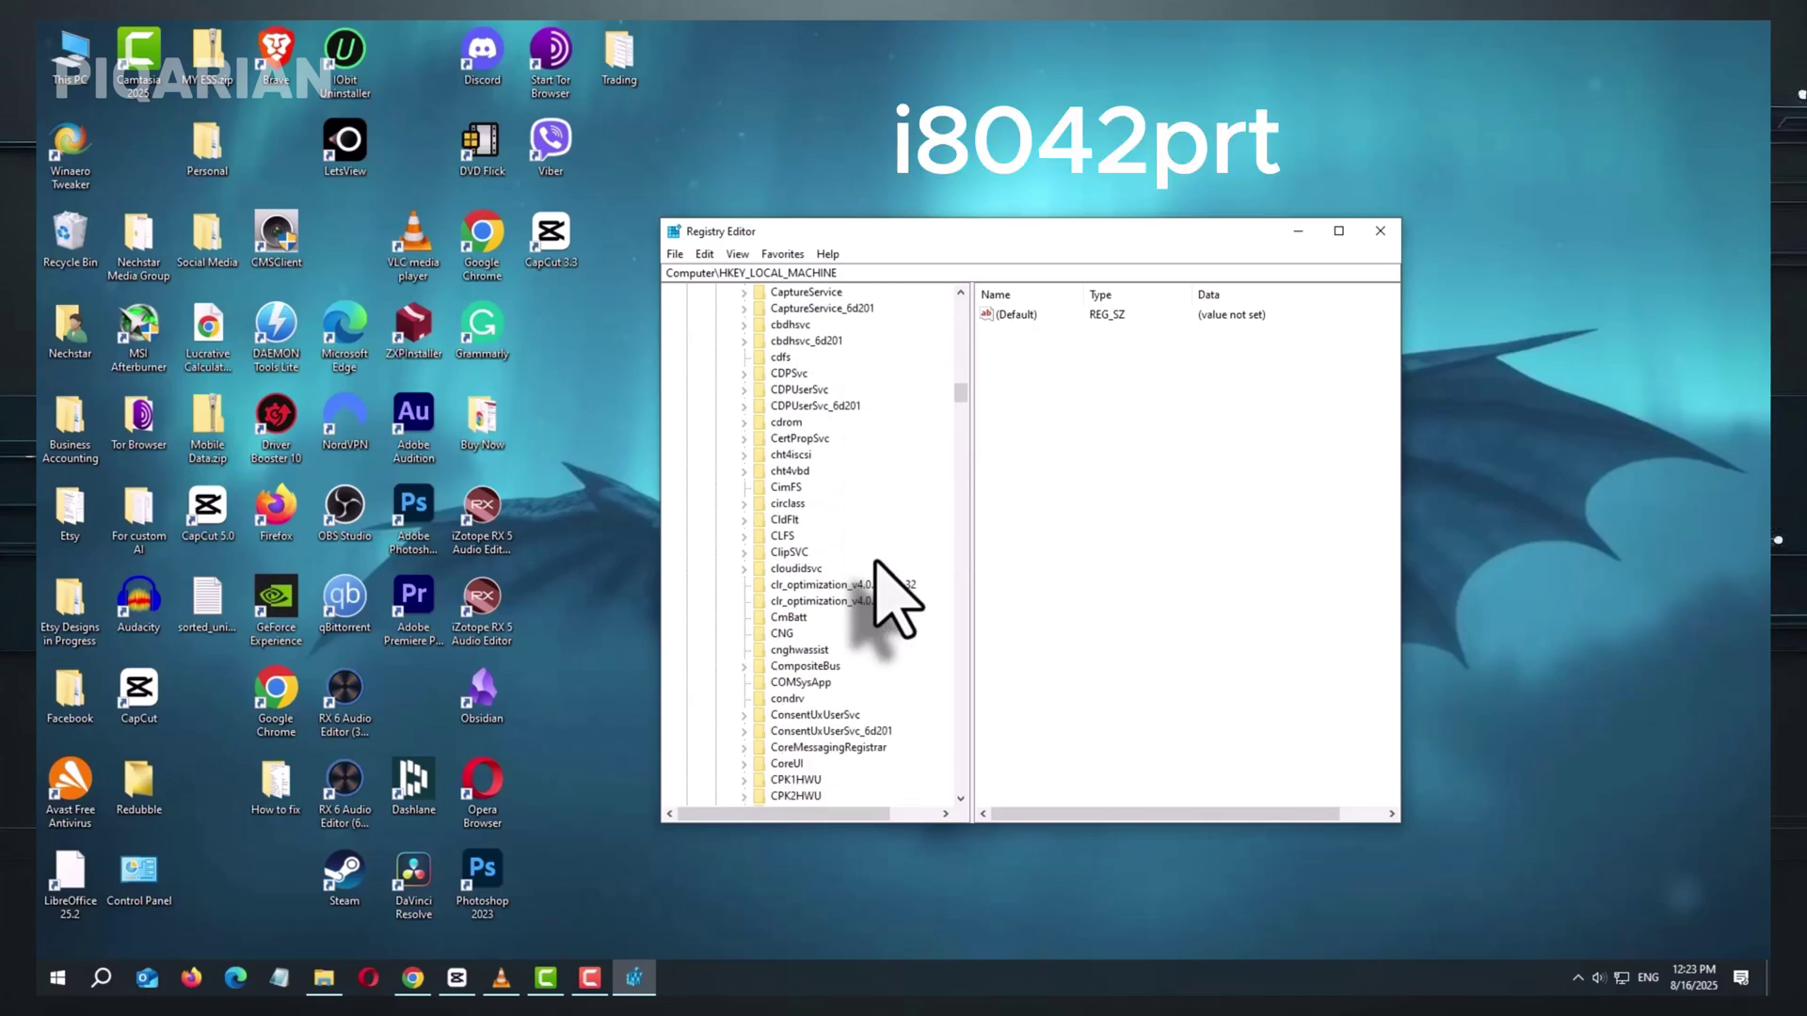
pyautogui.scroll(-20, 876, 563)
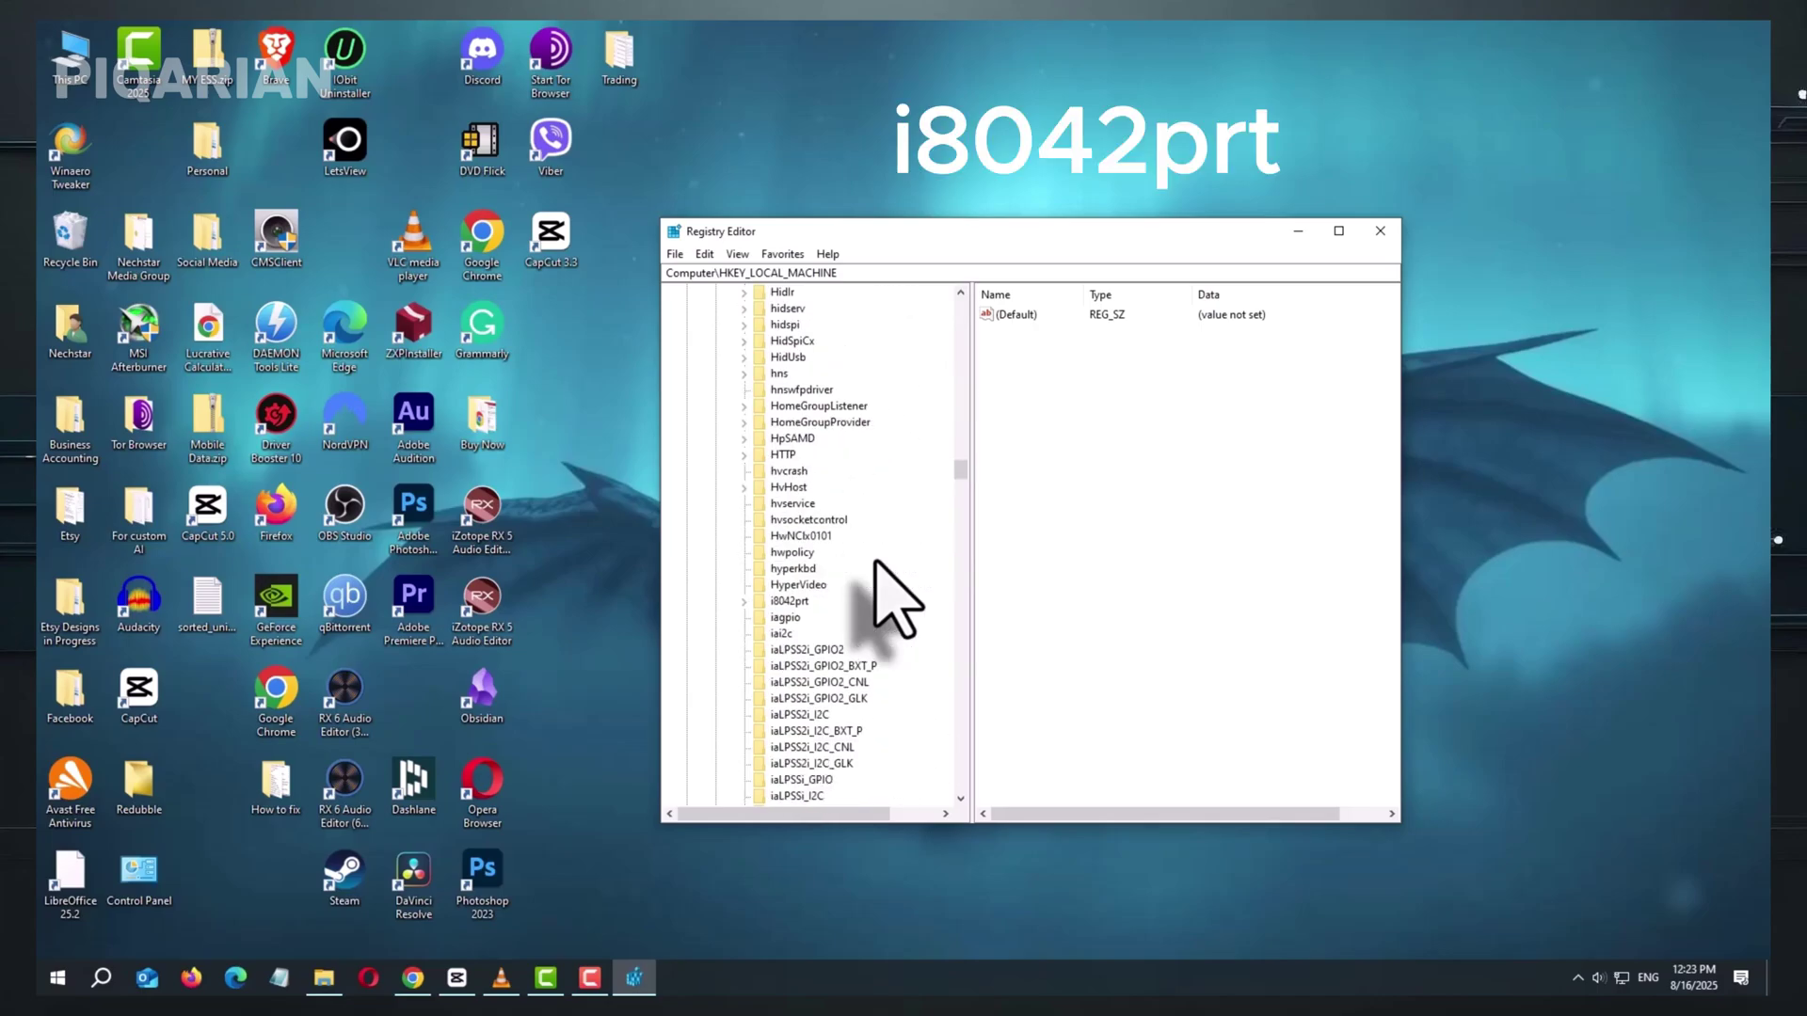
pyautogui.scroll(-2, 875, 562)
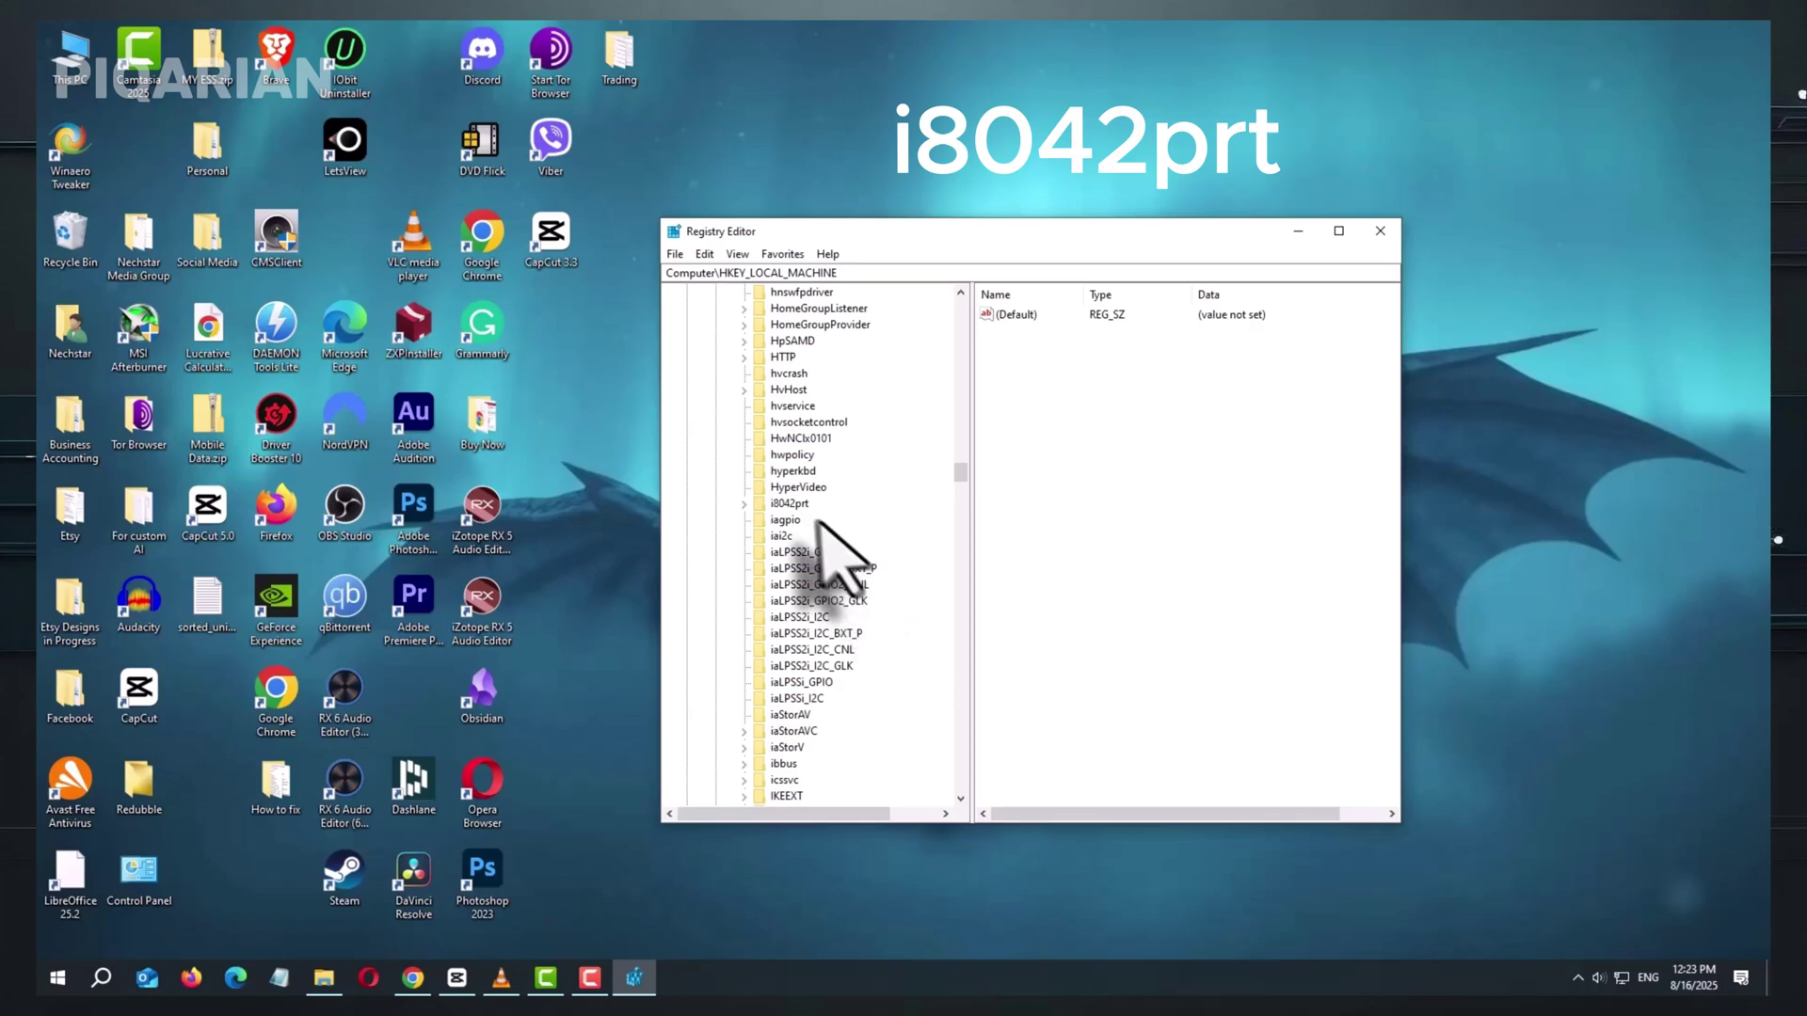
pyautogui.click(789, 504)
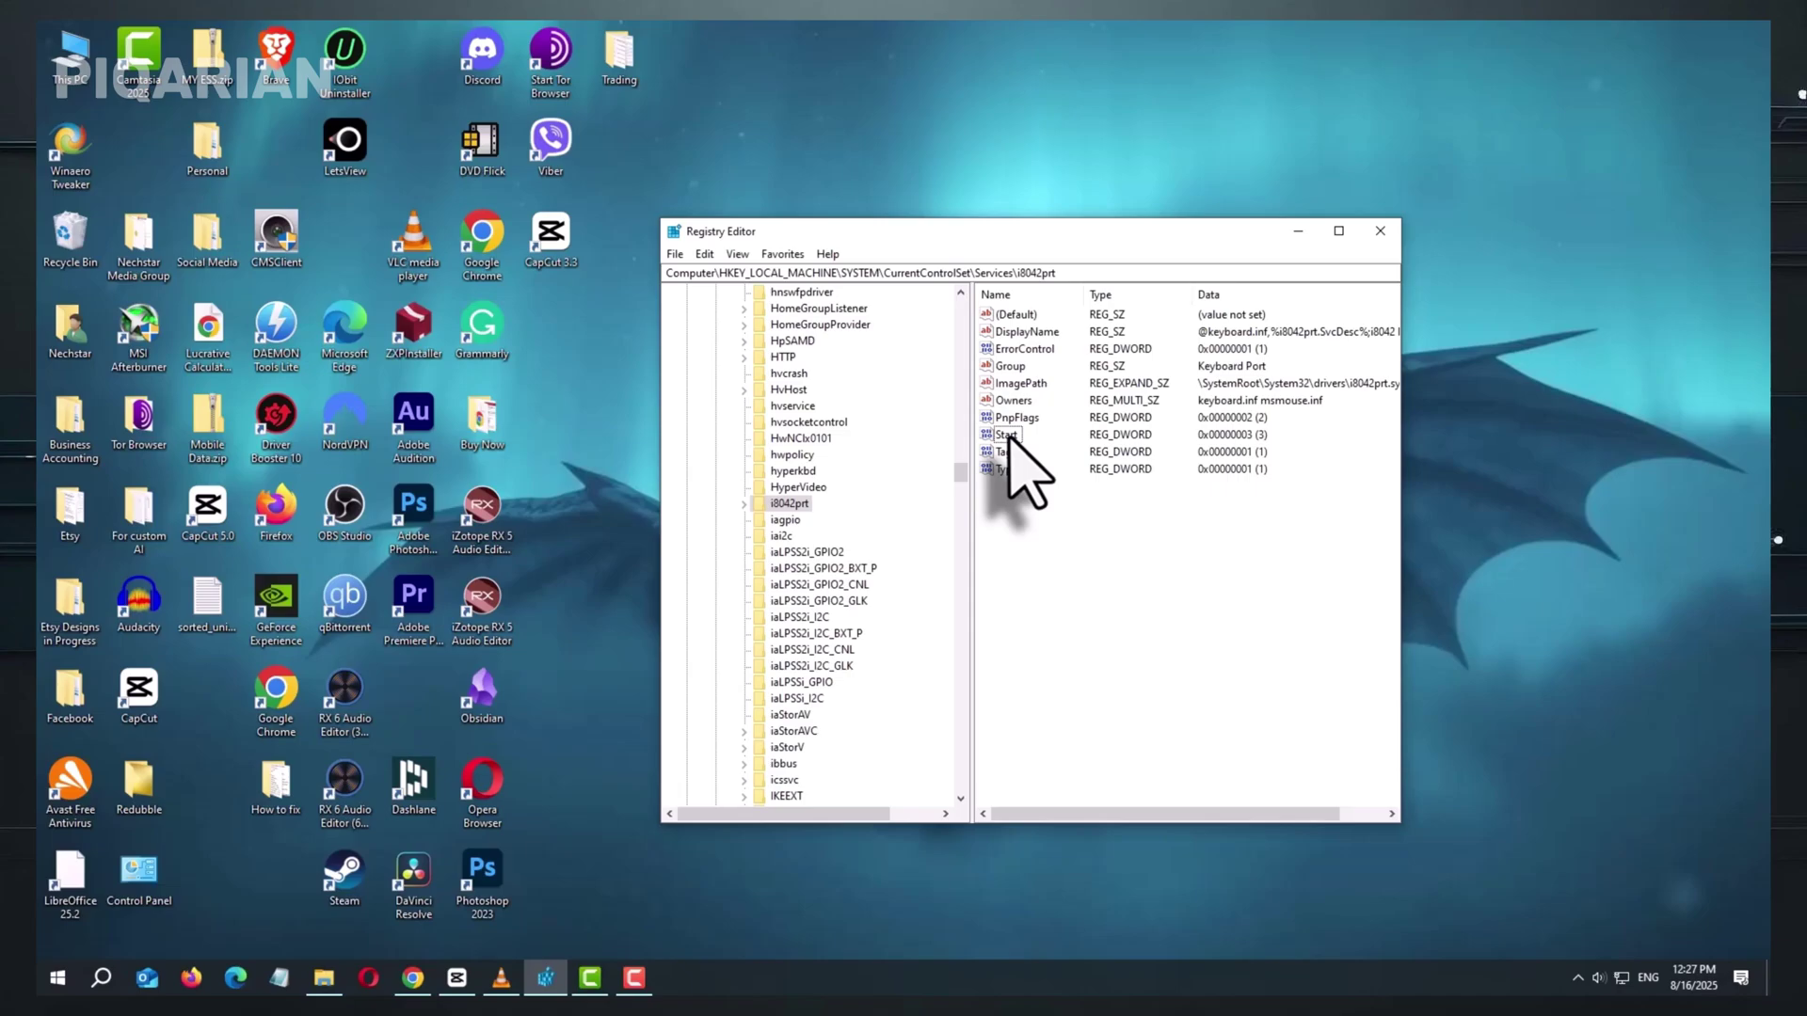
# Edit the i8042prt Start value, replacing data 3 with 1
pyautogui.doubleClick(1005, 435)
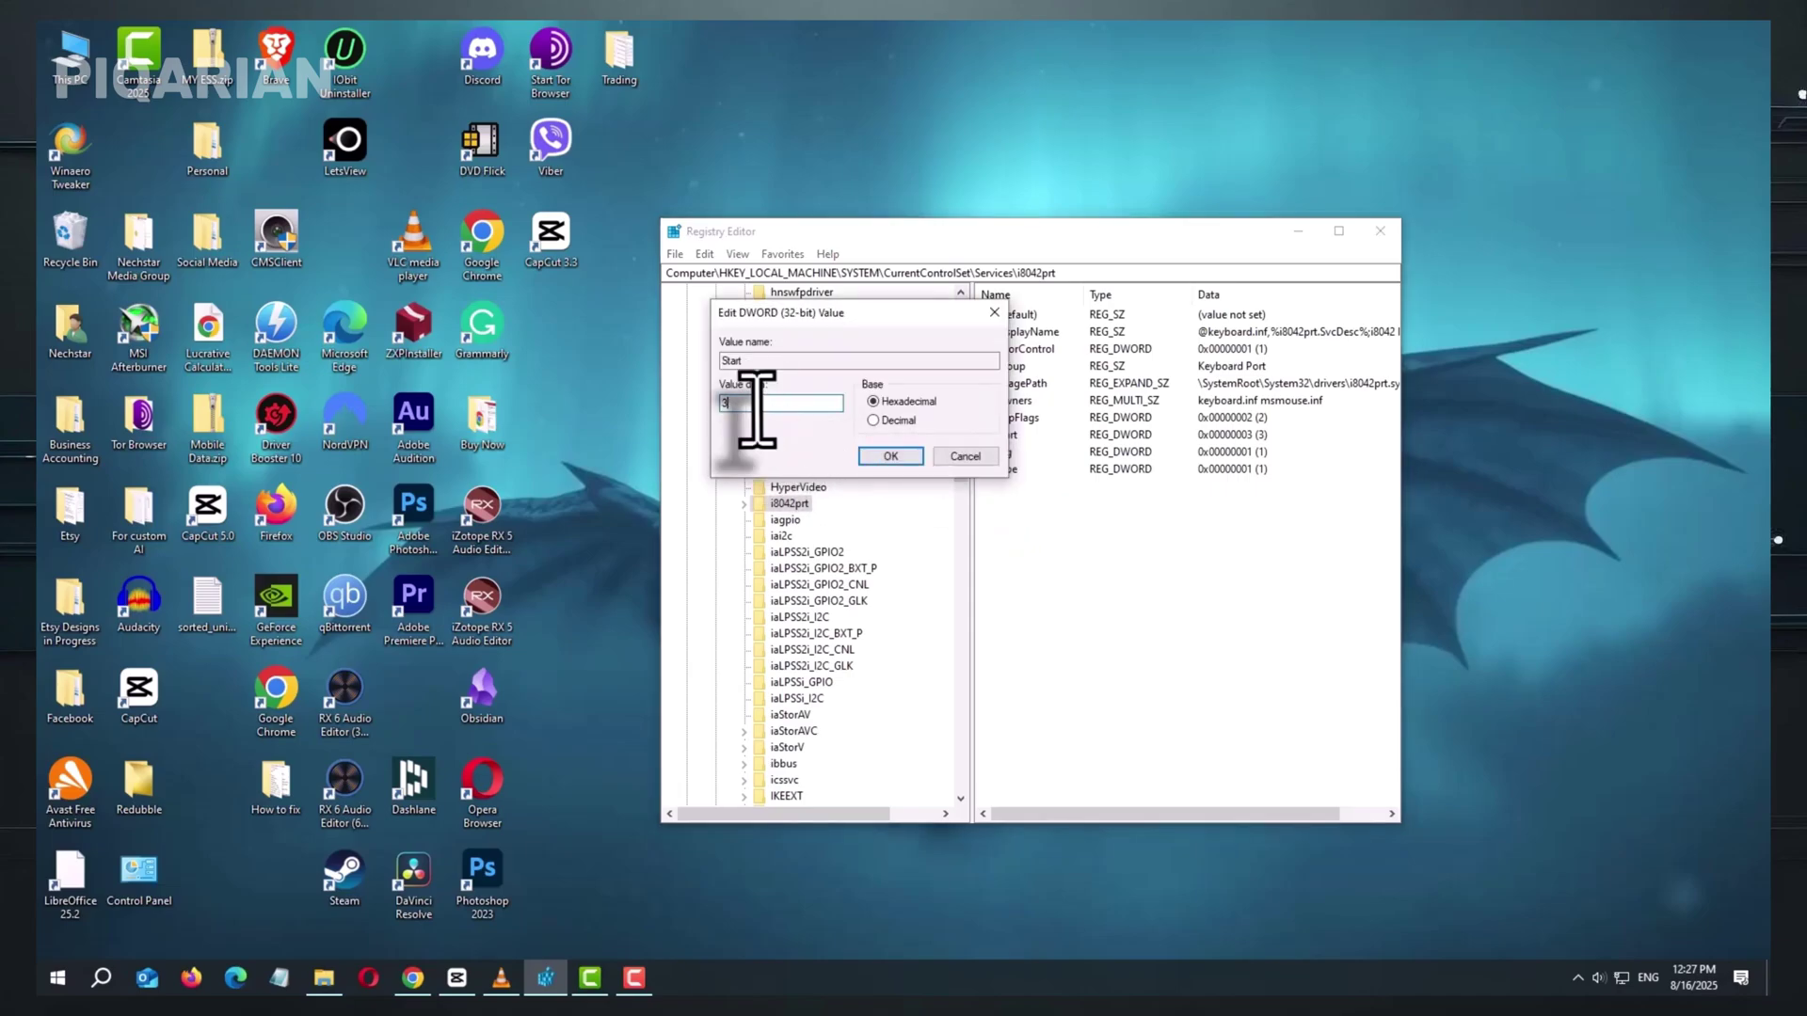
pyautogui.doubleClick(715, 403)
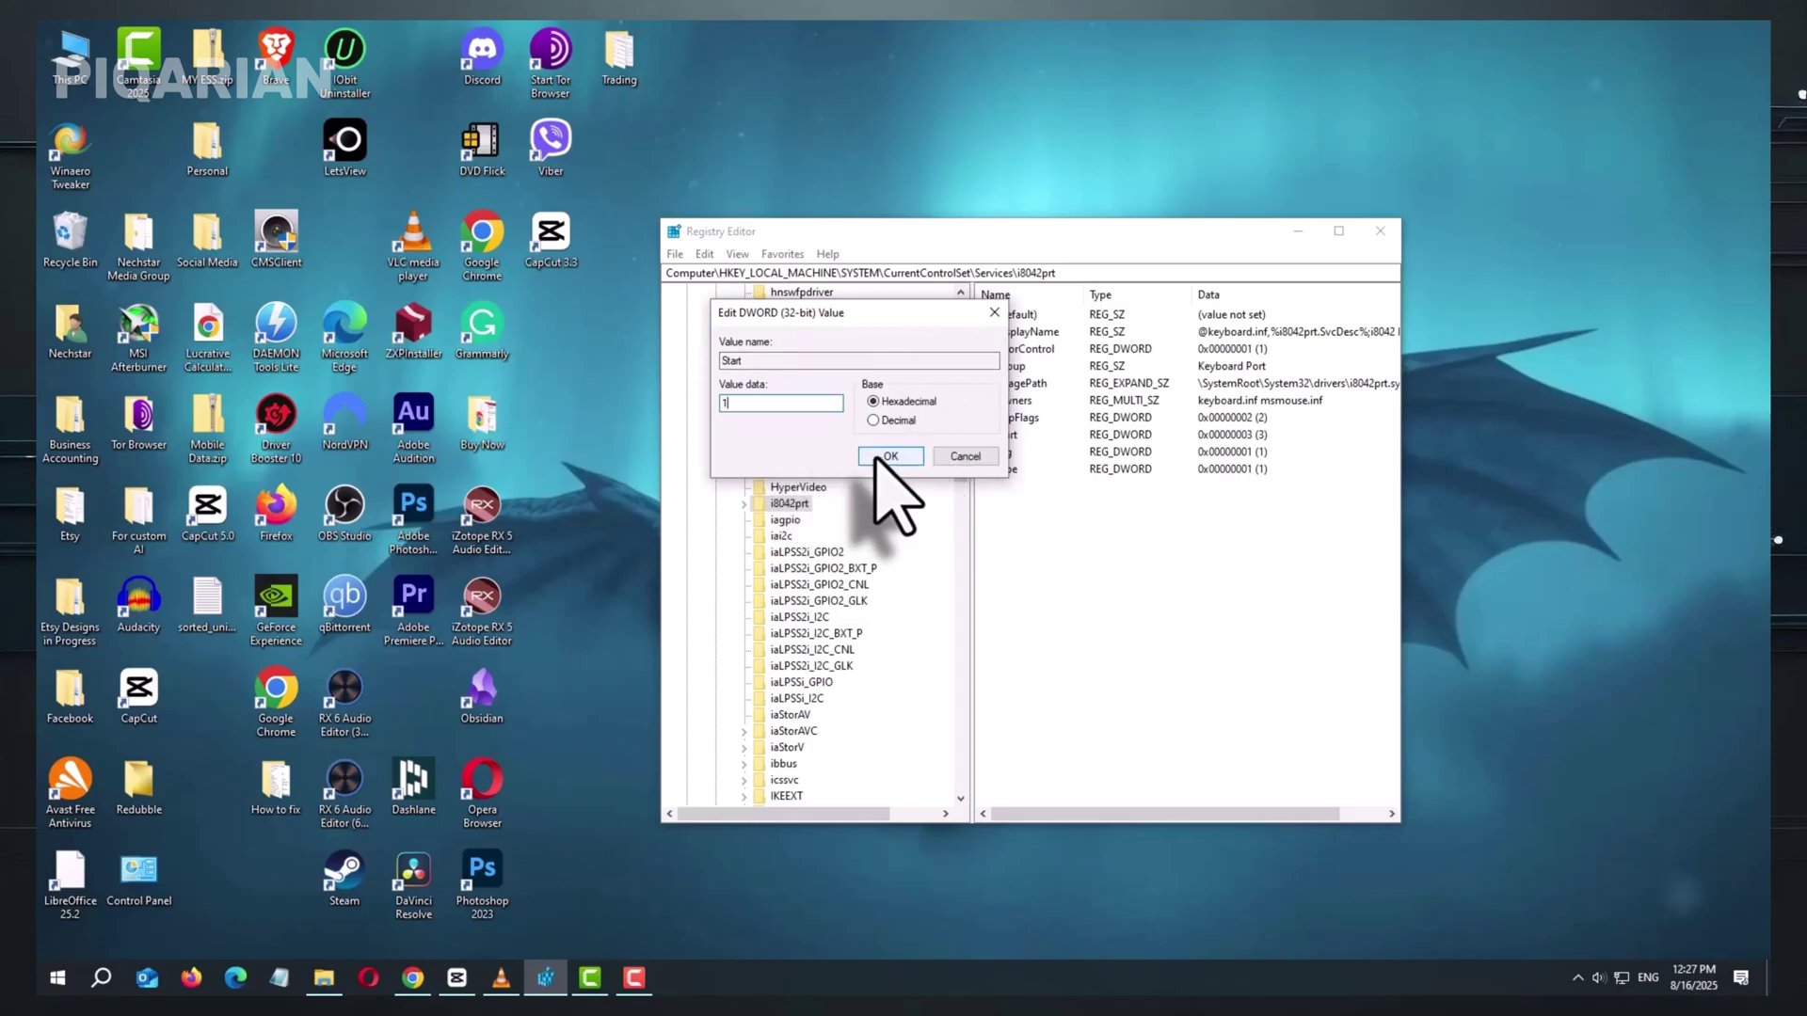
pyautogui.click(879, 459)
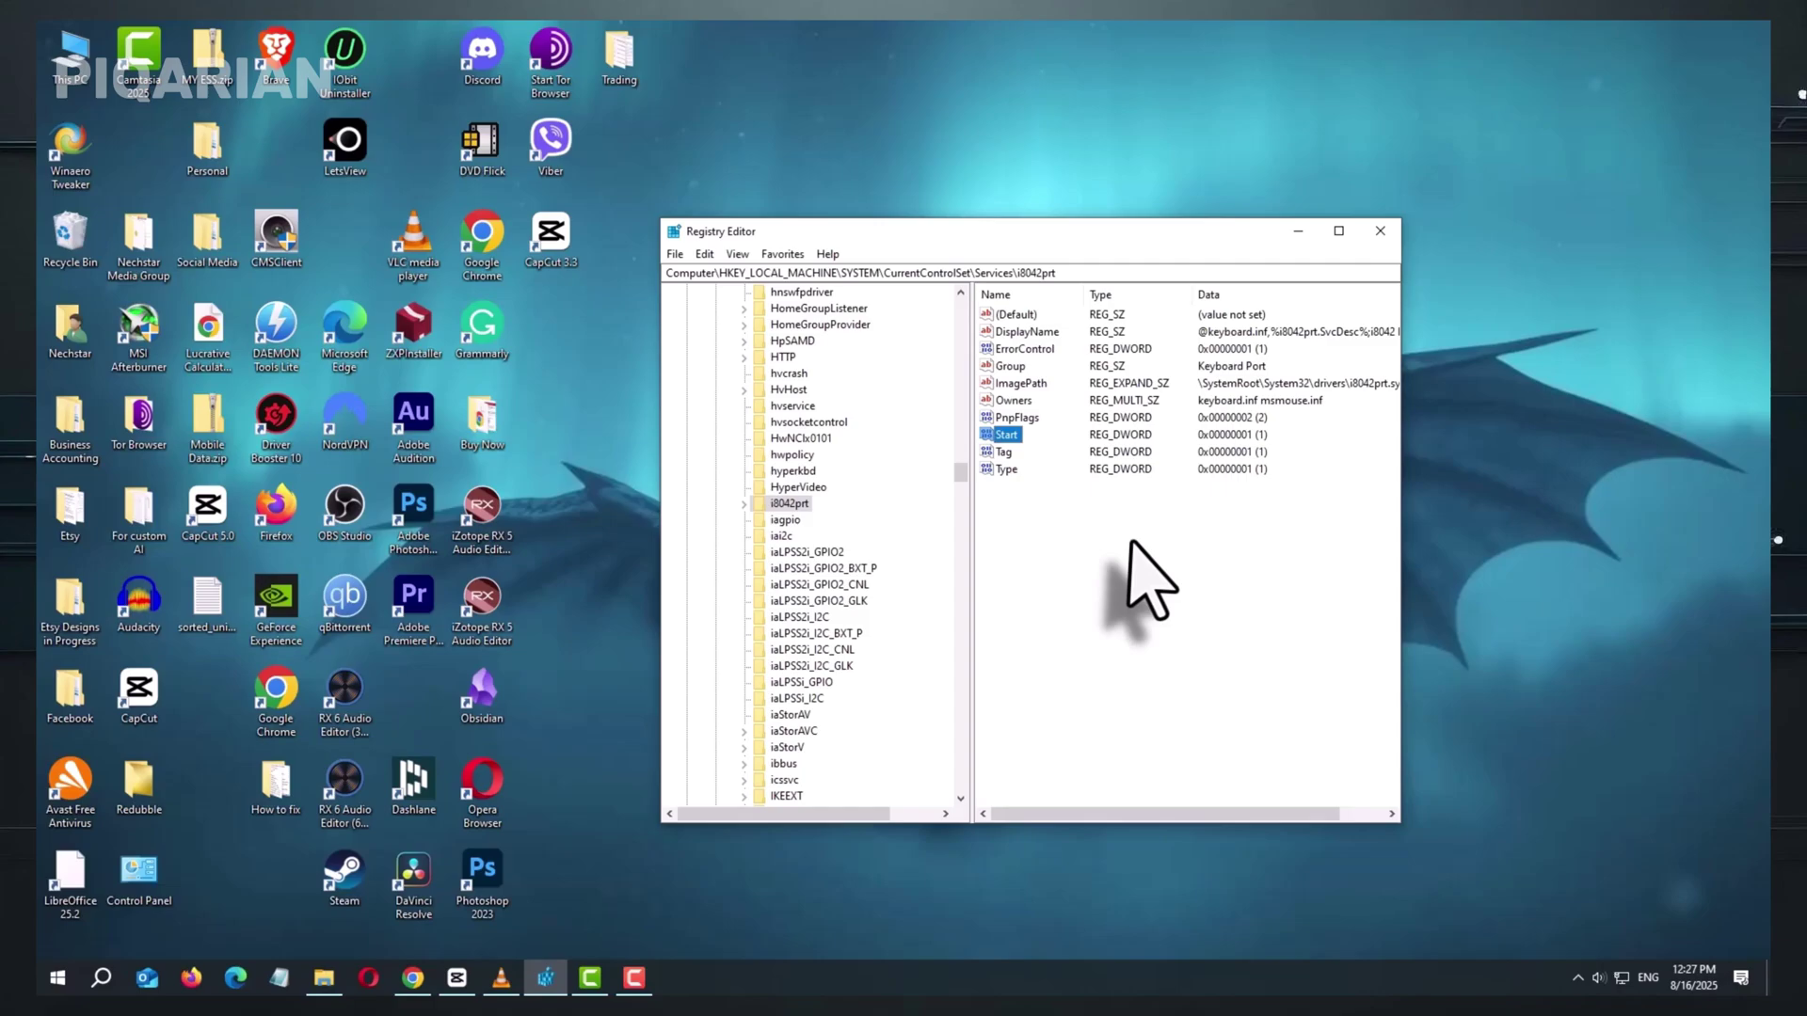